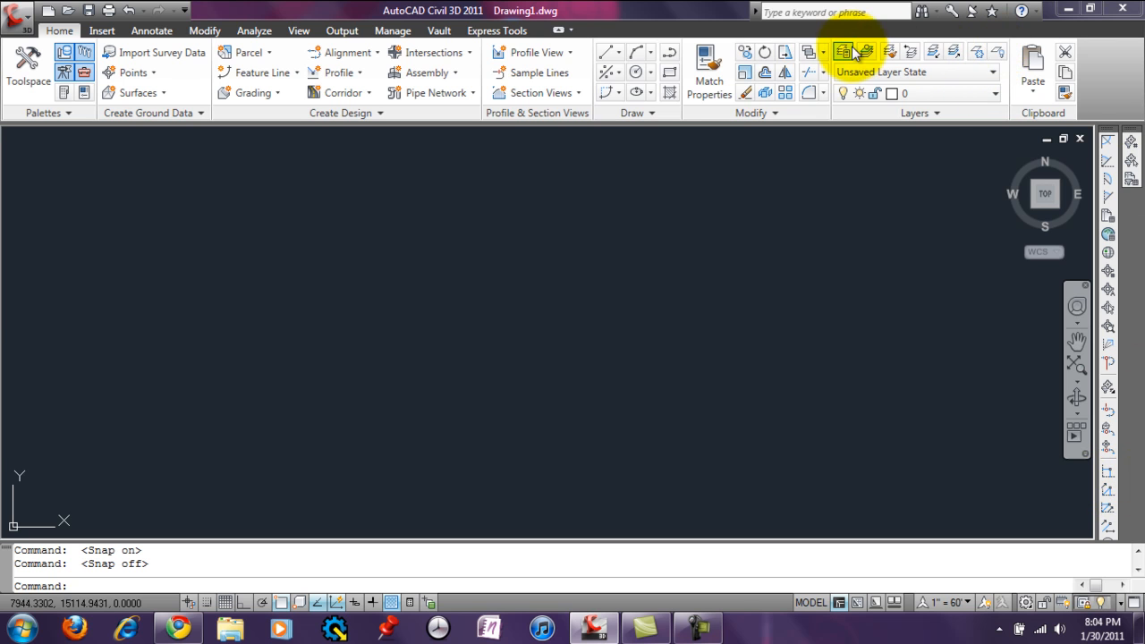
- Make C-ANNO the current layer and review the layers available at the start of the list
{"action": "left_click", "coordinate": [996, 95]}
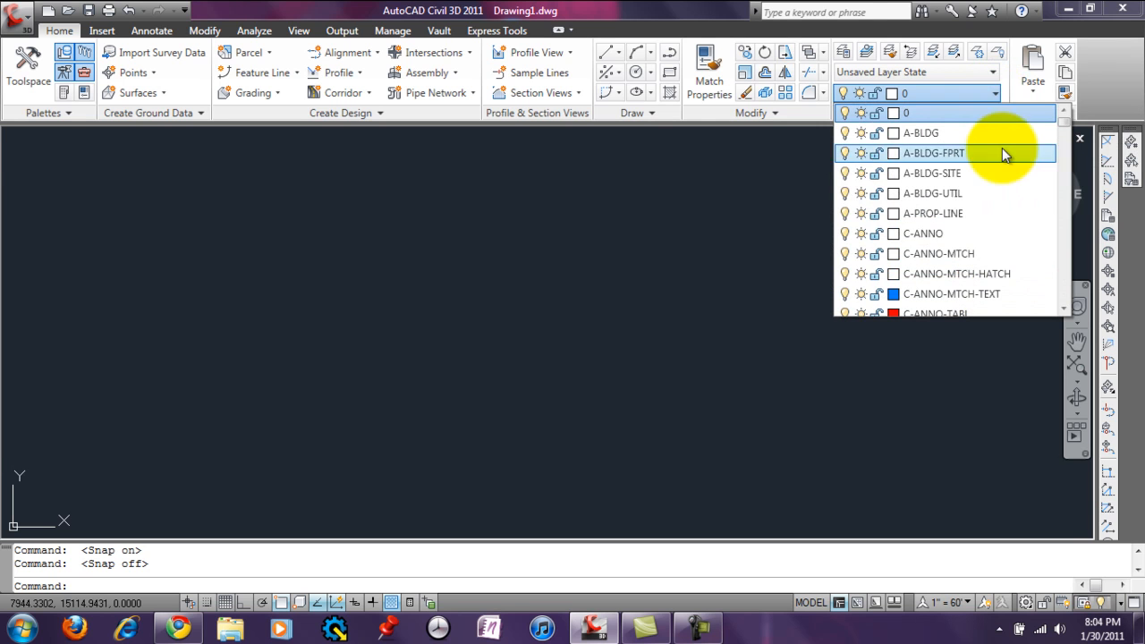
{"action": "left_click", "coordinate": [999, 237]}
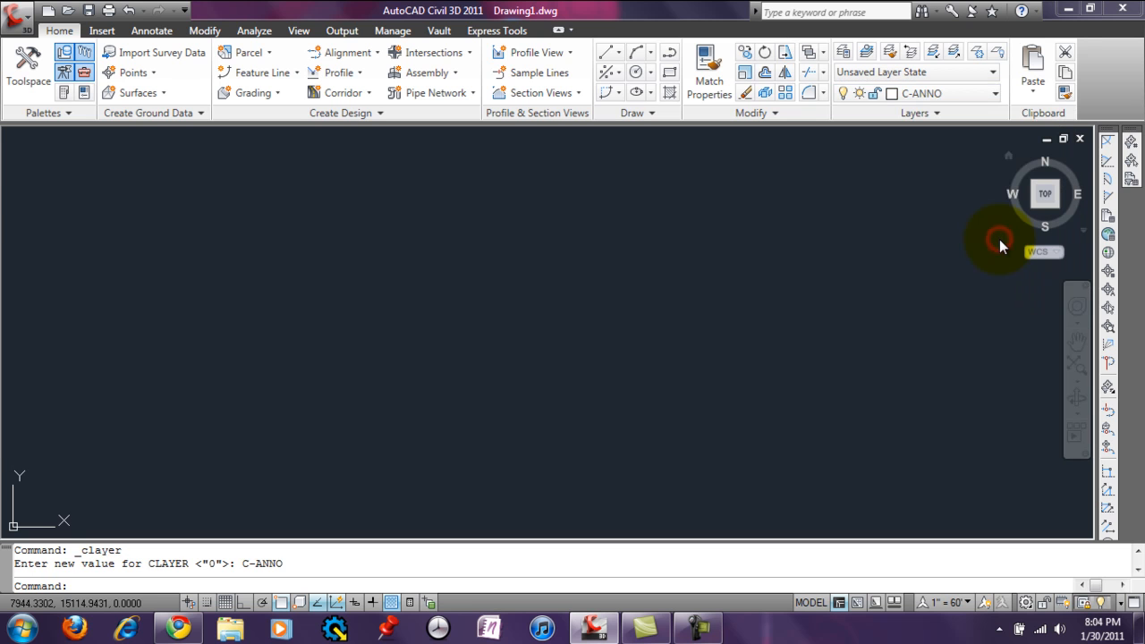
{"action": "left_click", "coordinate": [996, 95]}
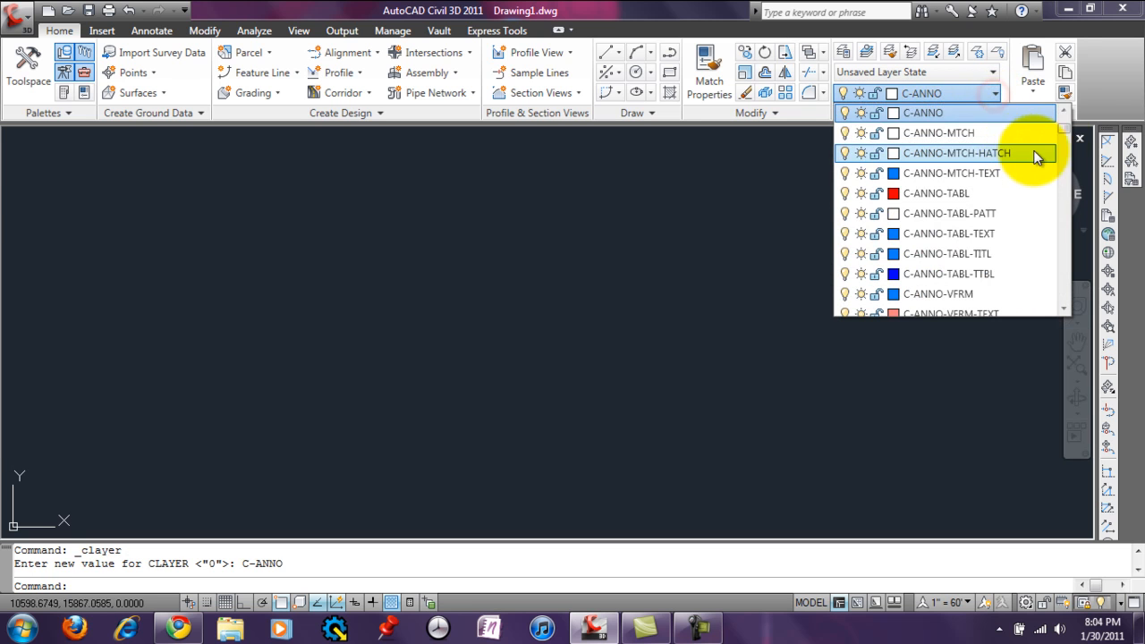
{"action": "left_click", "coordinate": [1064, 111]}
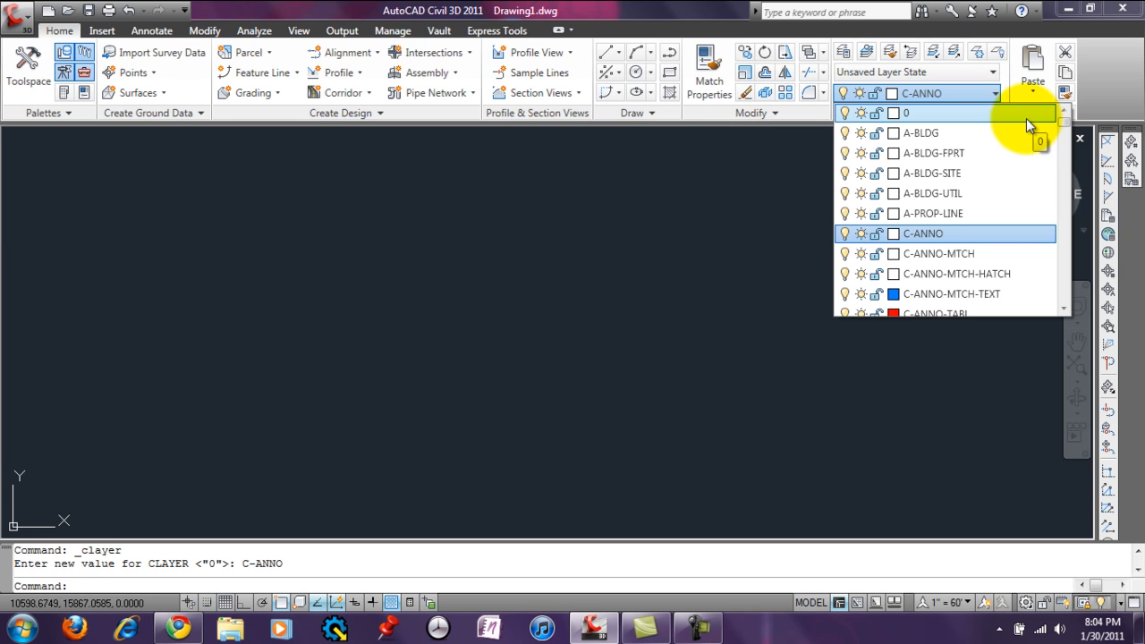
{"action": "left_click", "coordinate": [969, 92]}
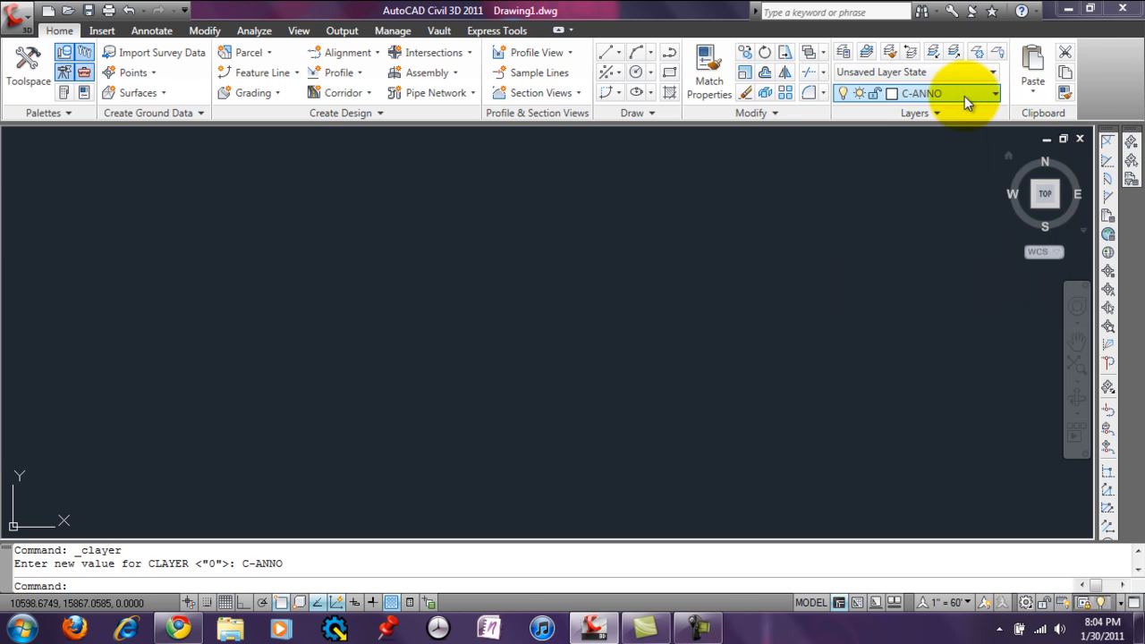
- Open the Layer Properties Manager and make C-ANNO-MTCH-TEXT the current layer
{"action": "left_click", "coordinate": [846, 56]}
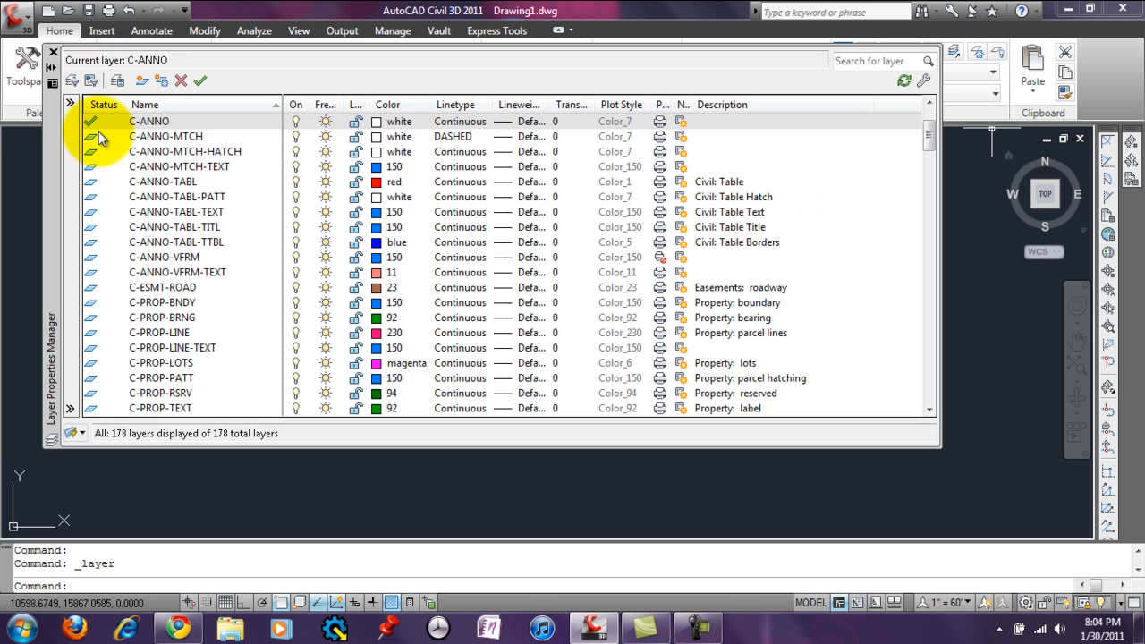
{"action": "left_click", "coordinate": [97, 168]}
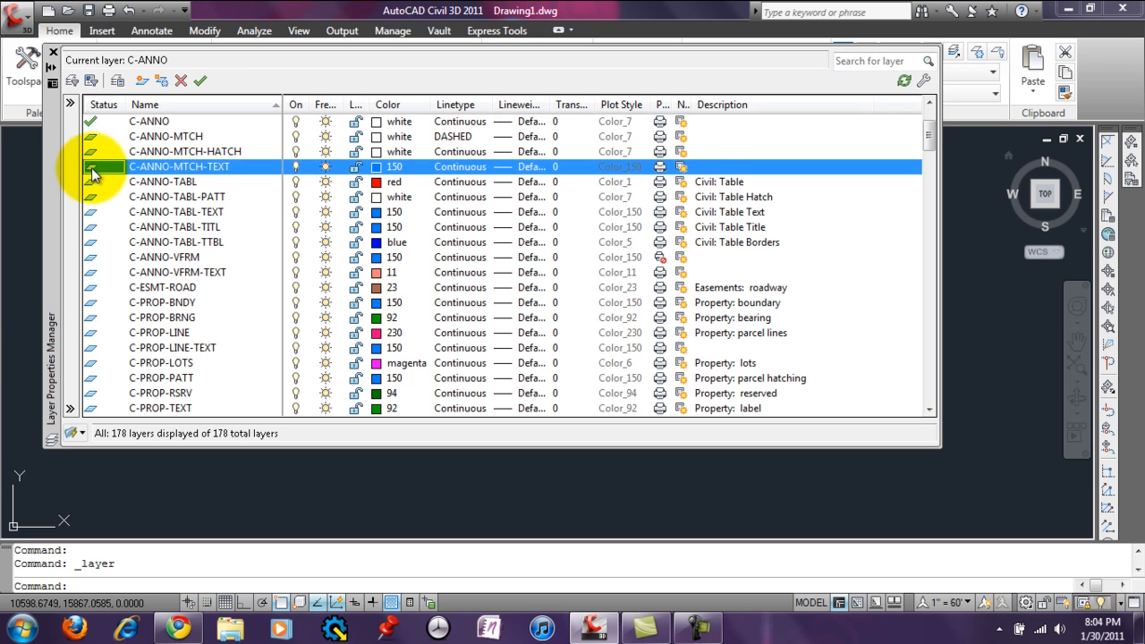
{"action": "left_click", "coordinate": [195, 81]}
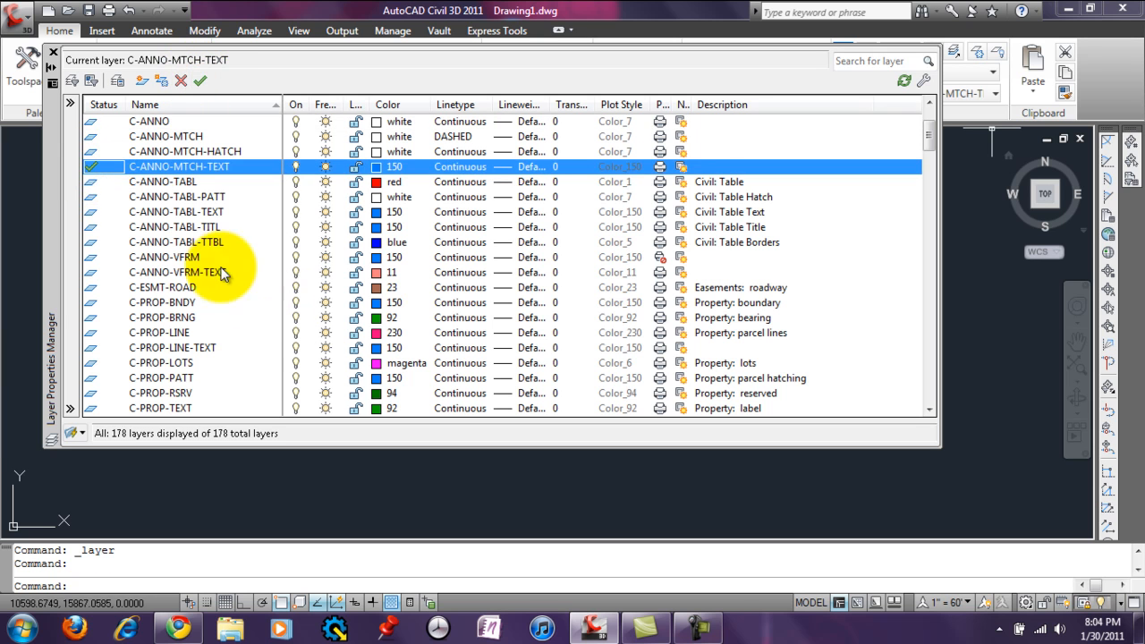
- Make layer 0 the current layer in the Layer Properties Manager
{"action": "scroll", "coordinate": [172, 177], "scroll_direction": "up", "scroll_amount": 2}
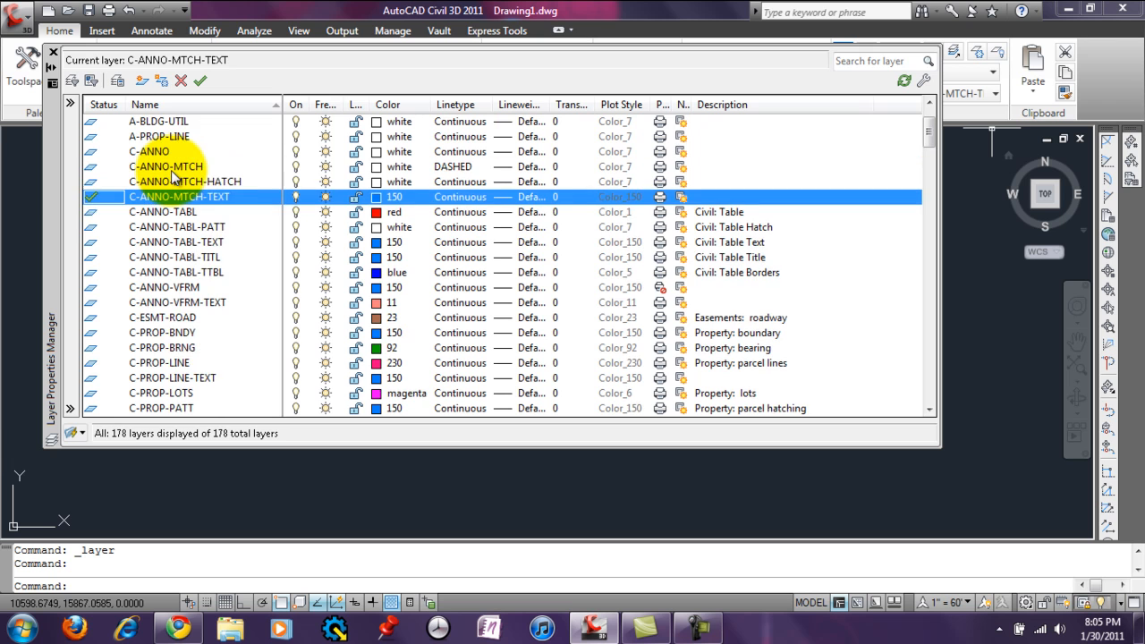
{"action": "scroll", "coordinate": [171, 171], "scroll_direction": "up", "scroll_amount": 1}
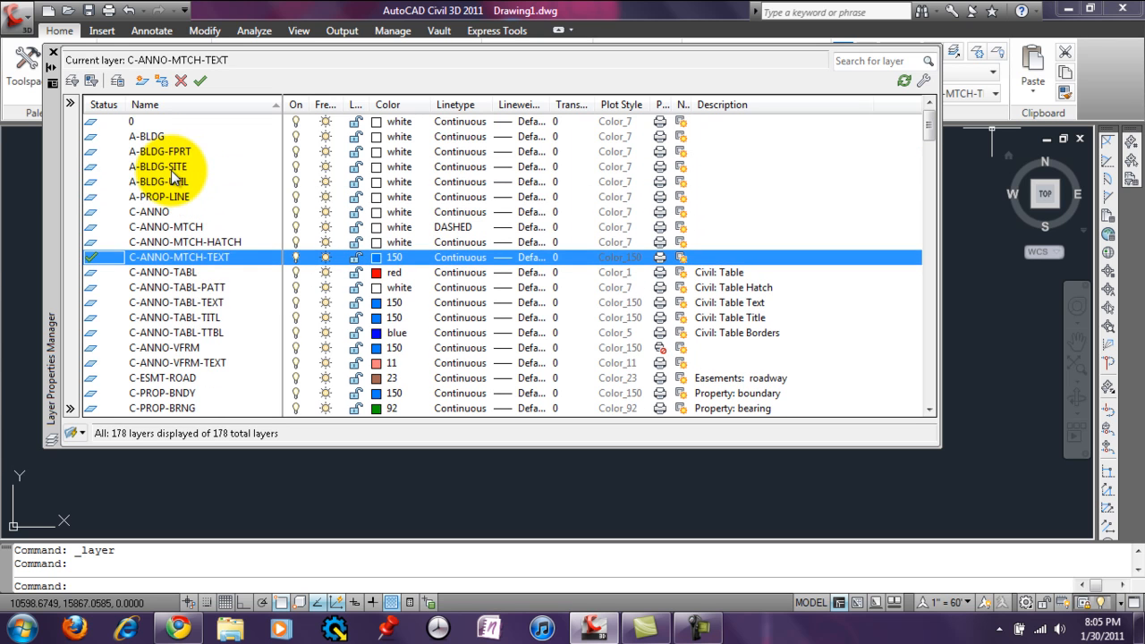
{"action": "left_click", "coordinate": [99, 122]}
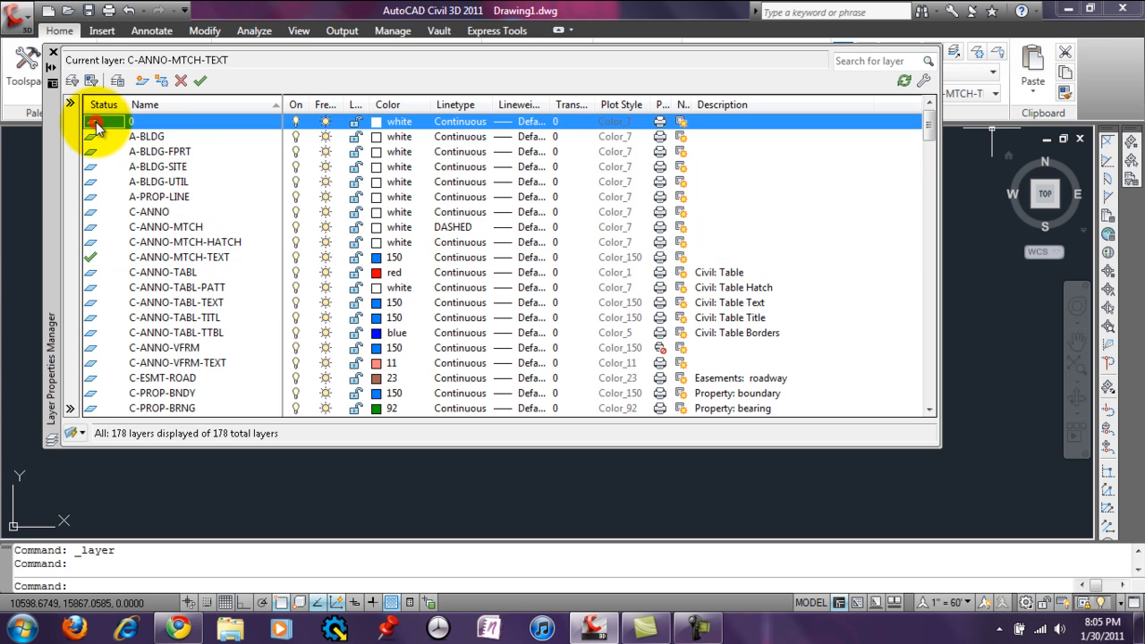
{"action": "left_click", "coordinate": [200, 80]}
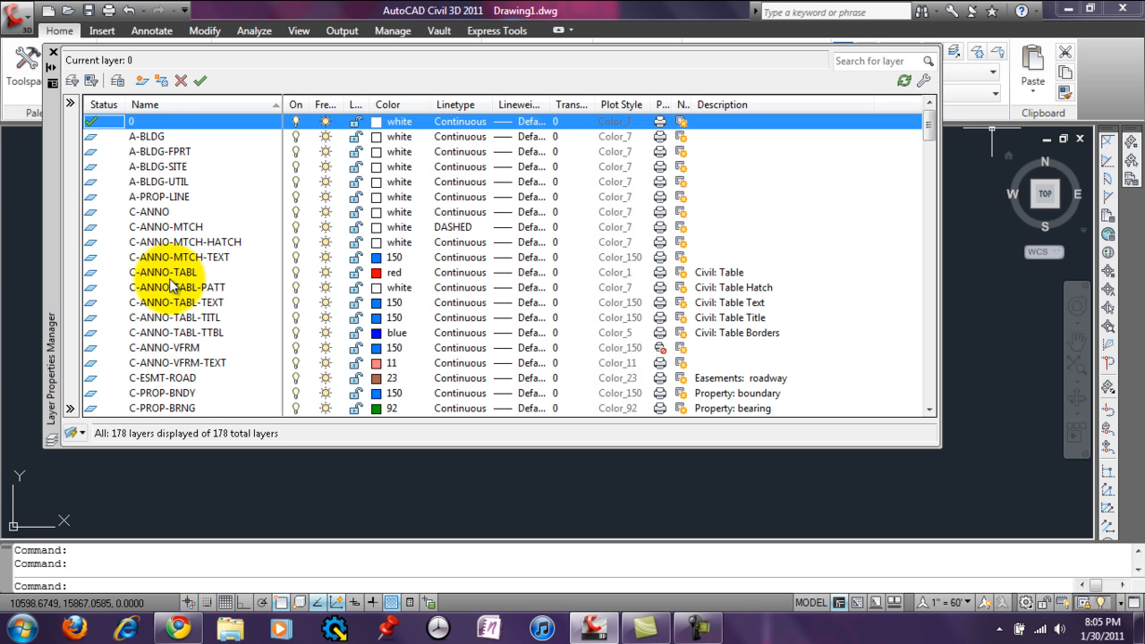
- Turn off layers A-BLDG and A-BLDG-SITE, and turn them on again
{"action": "left_click", "coordinate": [296, 136]}
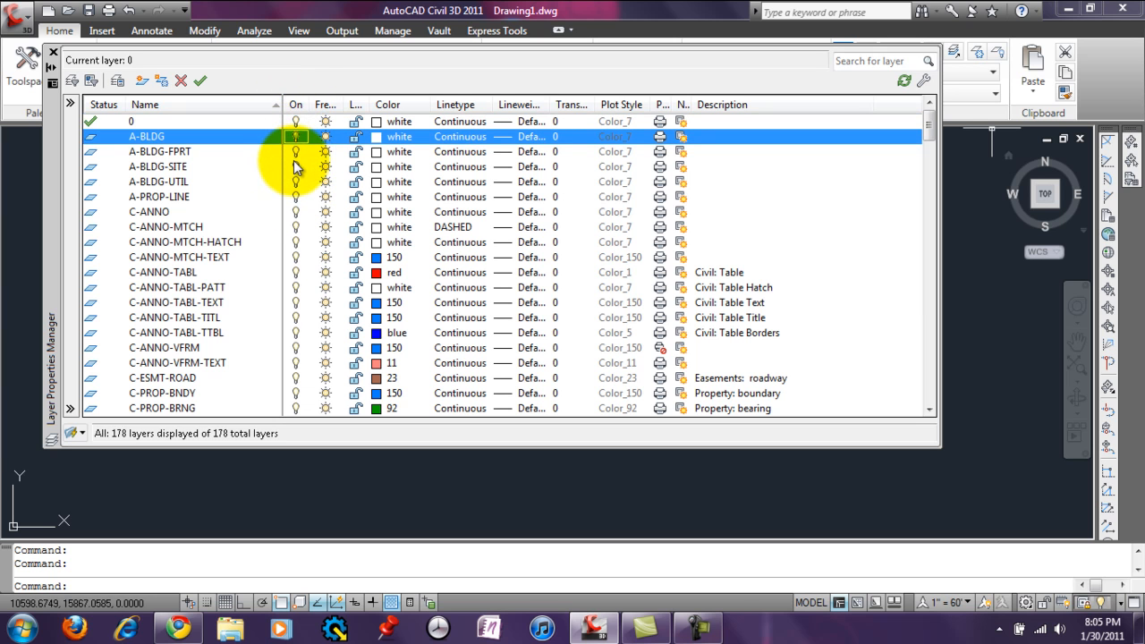
{"action": "left_click", "coordinate": [296, 166]}
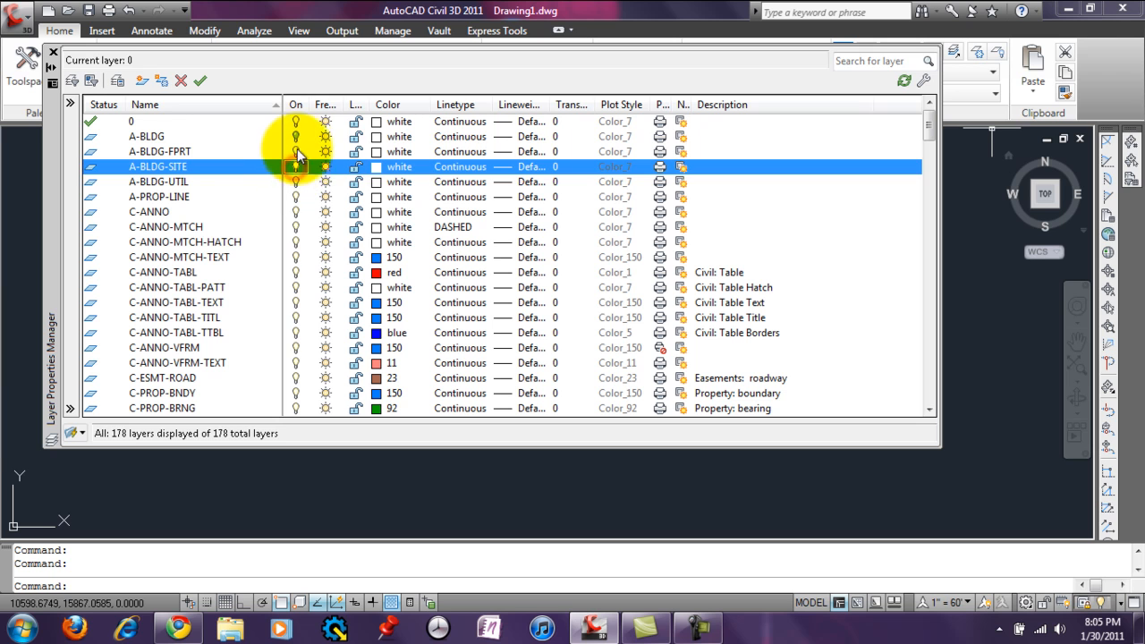
{"action": "left_click", "coordinate": [298, 137]}
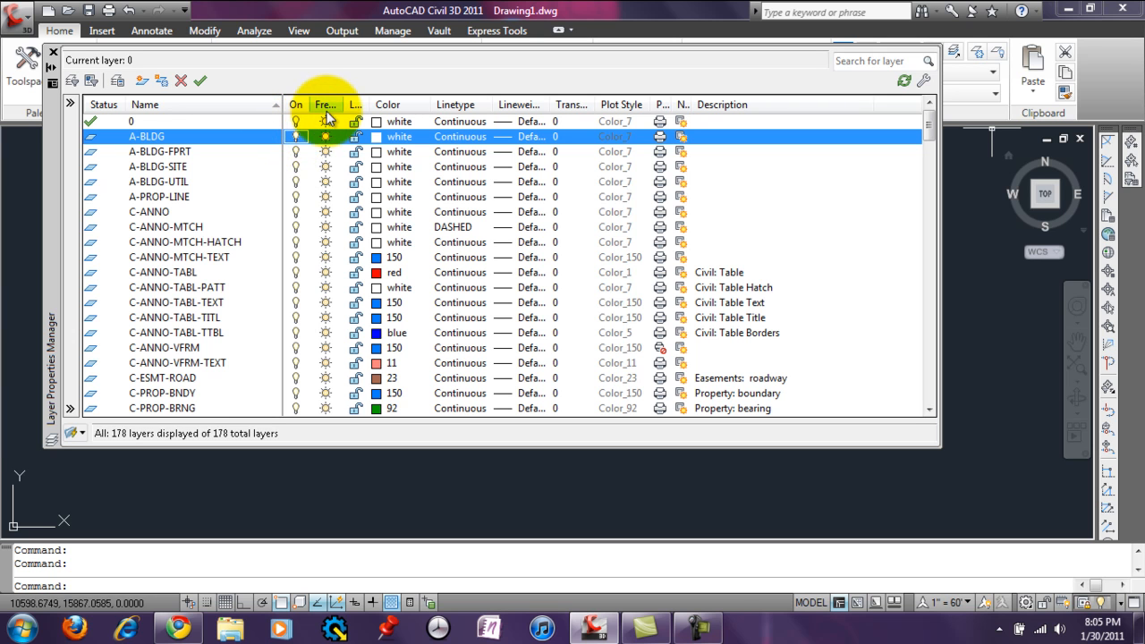
- Widen the Freeze column, and try freezing and turning off layer A-BLDG-FPRT before restoring it to thawed and on
{"action": "left_click_drag", "start_coordinate": [344, 104], "coordinate": [355, 104]}
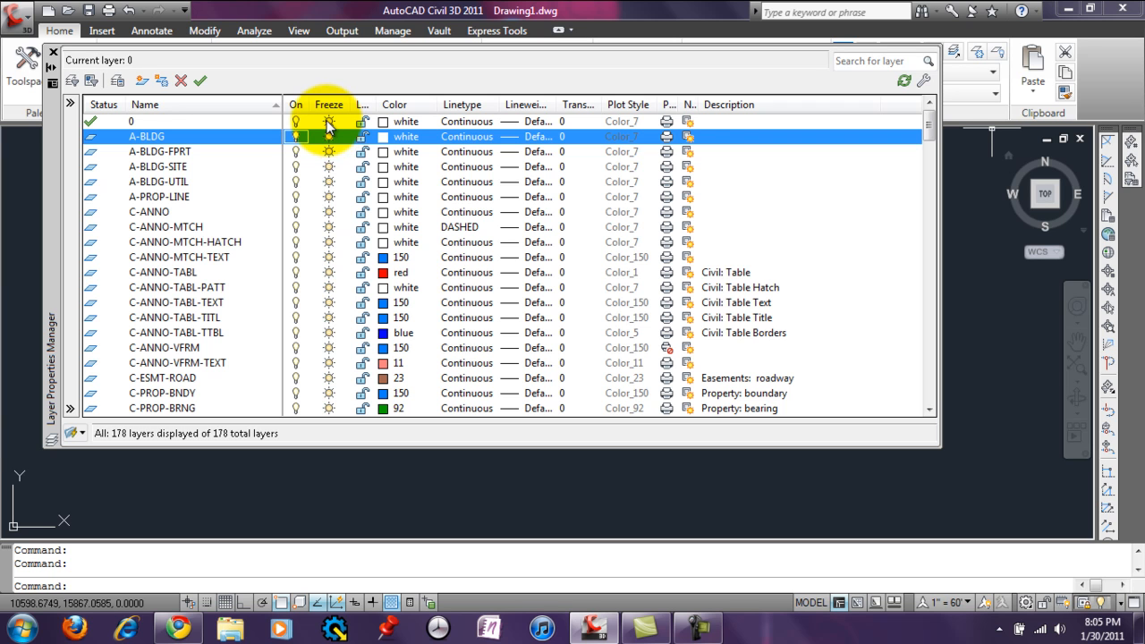
{"action": "left_click", "coordinate": [329, 151]}
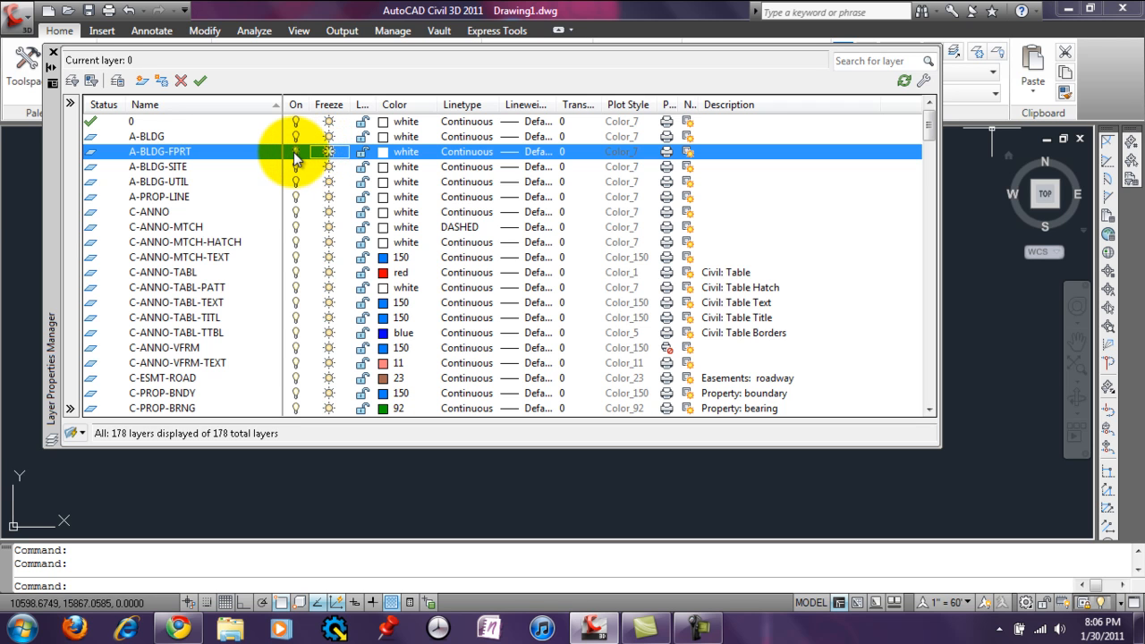
{"action": "left_click", "coordinate": [298, 155]}
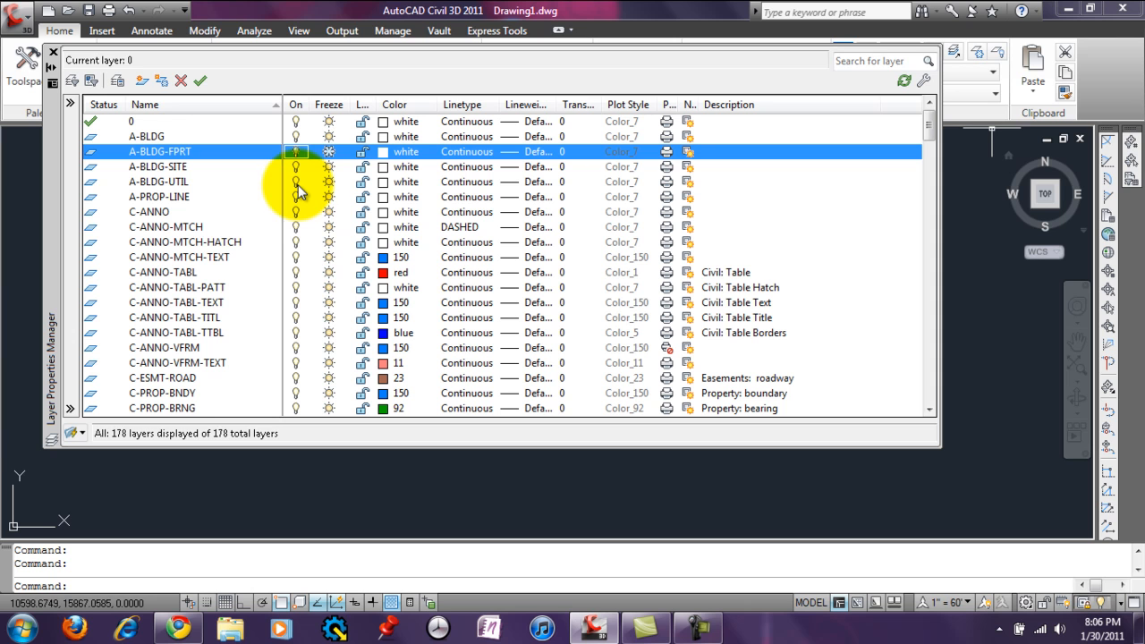
{"action": "left_click", "coordinate": [331, 154]}
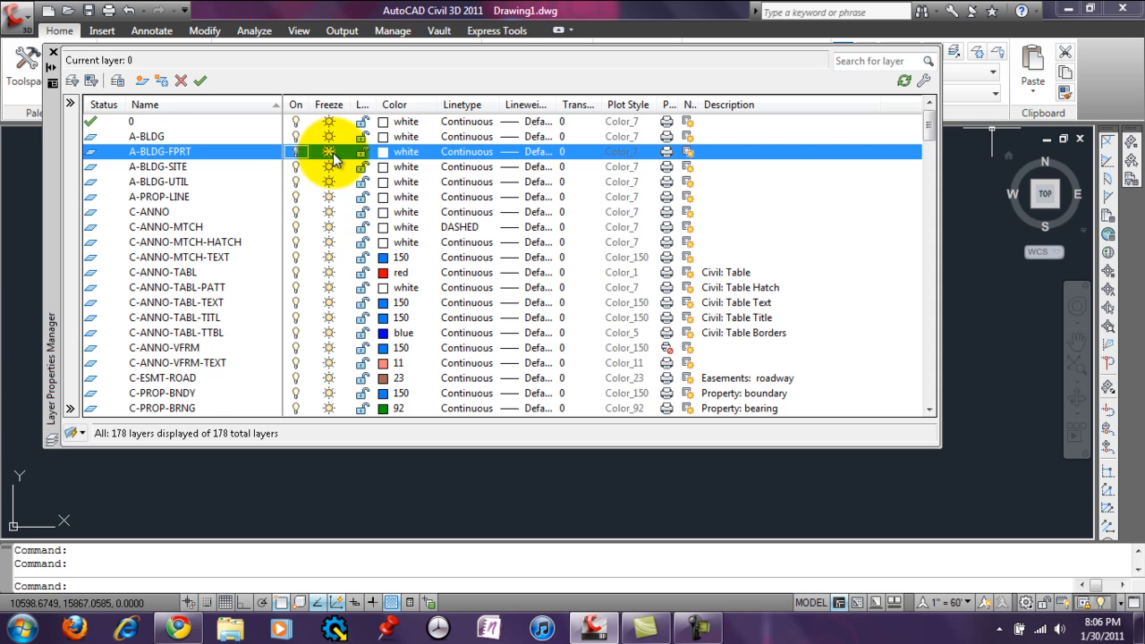
{"action": "left_click", "coordinate": [331, 154]}
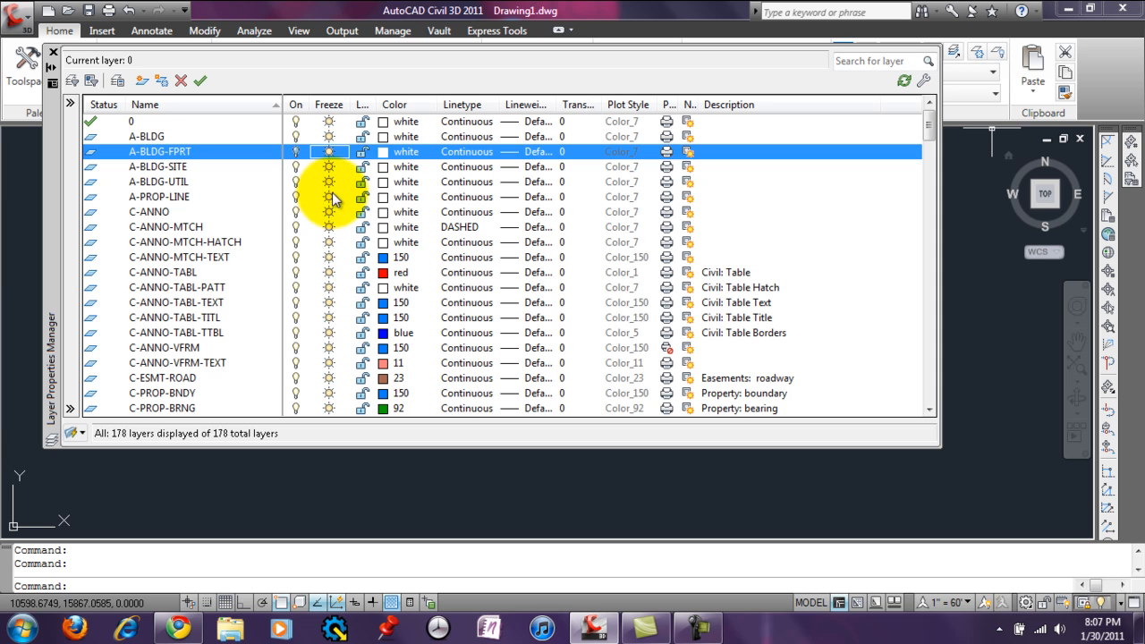
{"action": "left_click", "coordinate": [297, 157]}
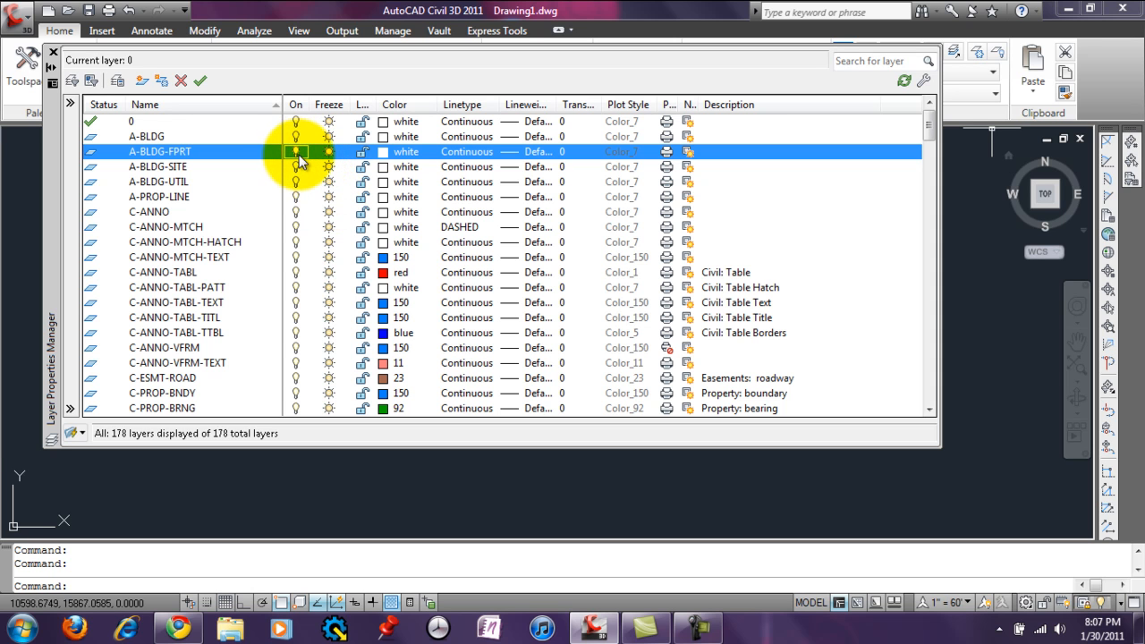
- Lock and unlock layer A-BLDG-FPRT, and dismiss the Windows color scheme prompt
{"action": "left_click", "coordinate": [359, 153]}
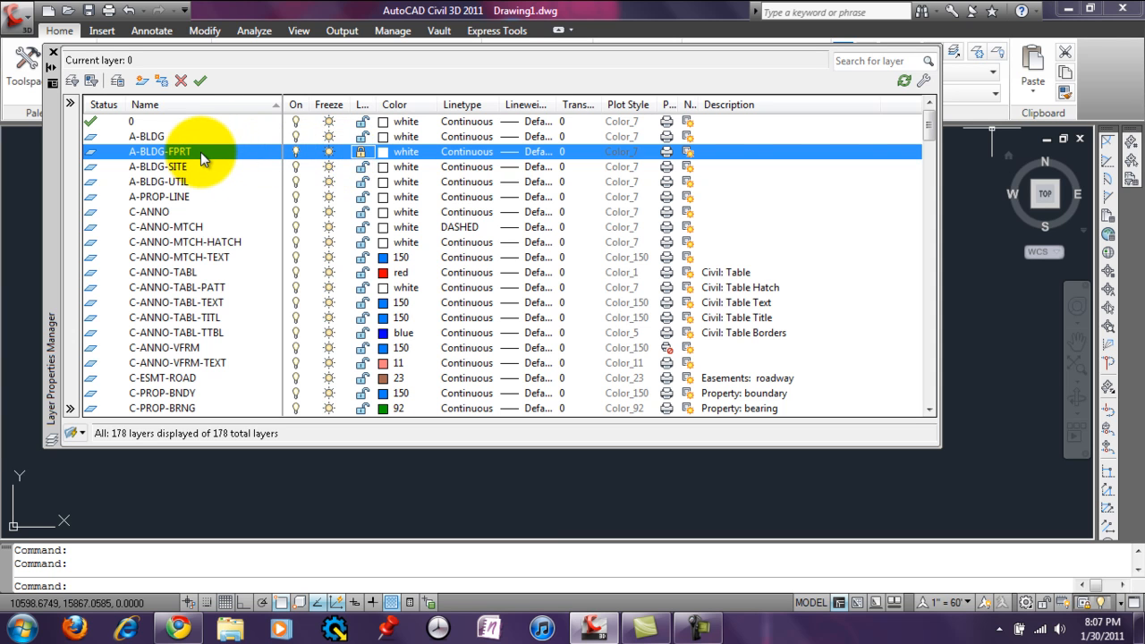
{"action": "left_click", "coordinate": [364, 154]}
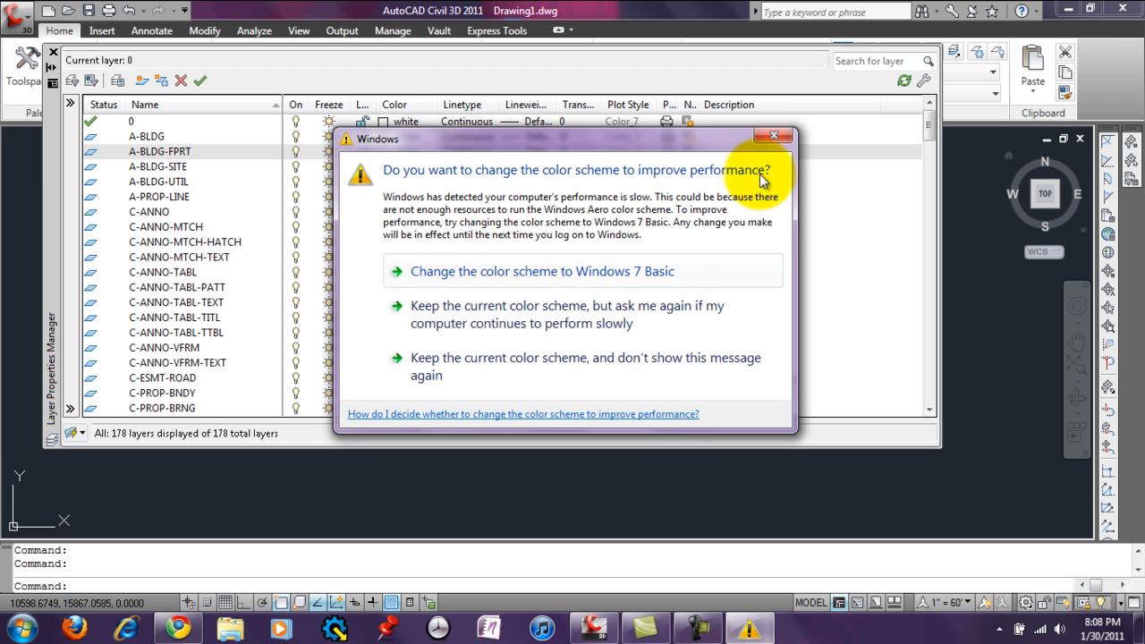
{"action": "left_click", "coordinate": [776, 142]}
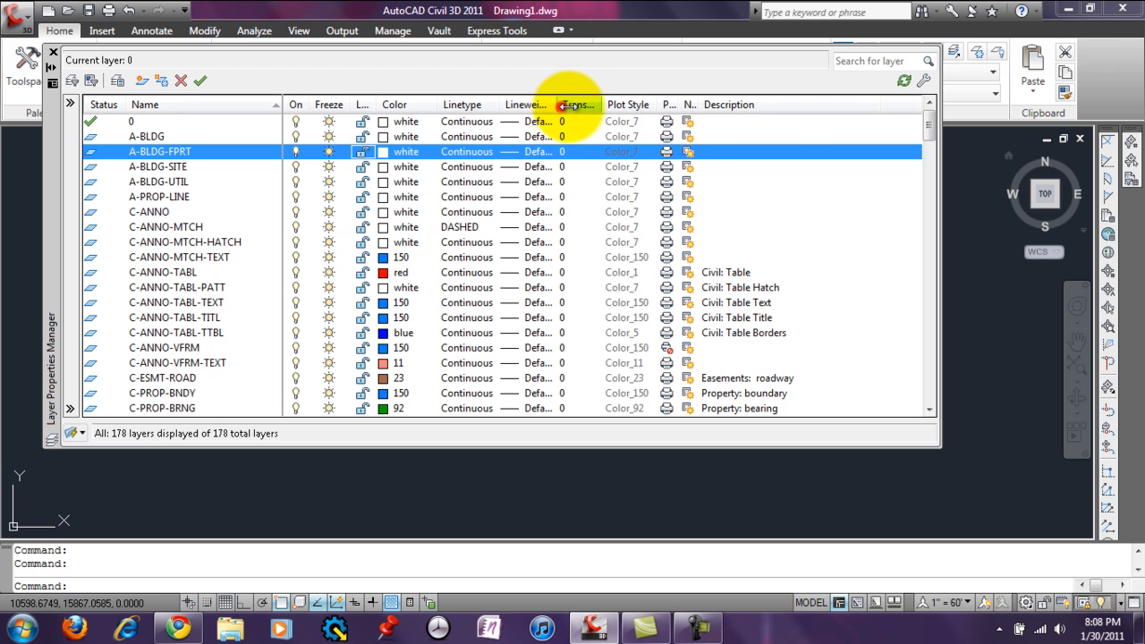
- Widen the Lineweight column and review the properties and descriptions of the layers through the end of the list
{"action": "left_click_drag", "start_coordinate": [566, 105], "coordinate": [589, 105]}
{"action": "scroll", "coordinate": [552, 324], "scroll_direction": "down", "scroll_amount": 20}
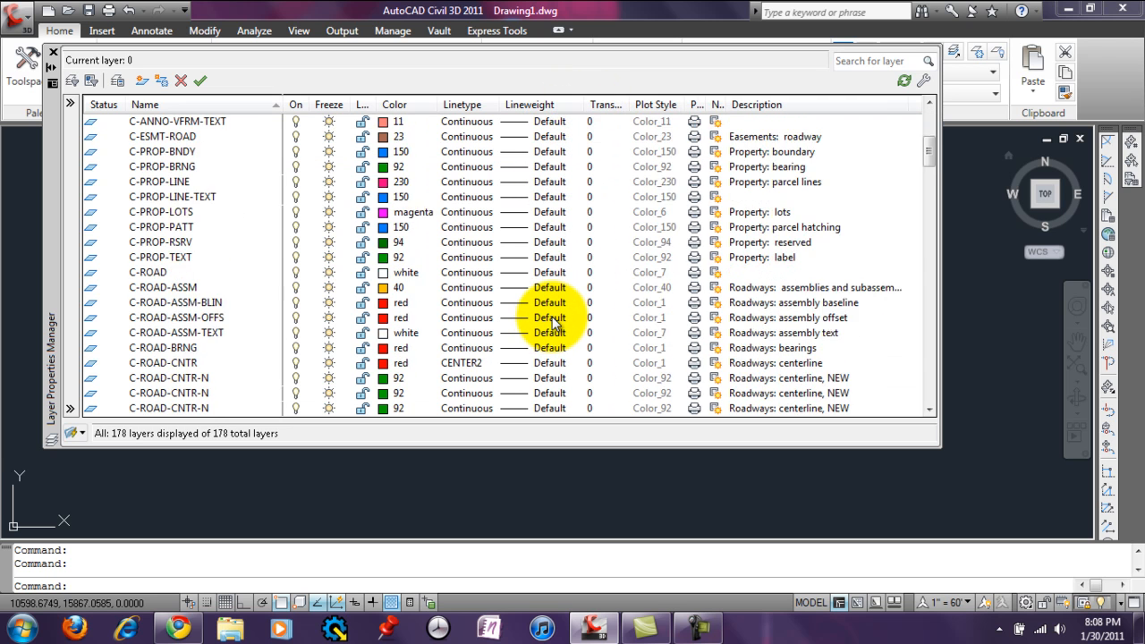
{"action": "left_click_drag", "start_coordinate": [931, 263], "coordinate": [937, 410]}
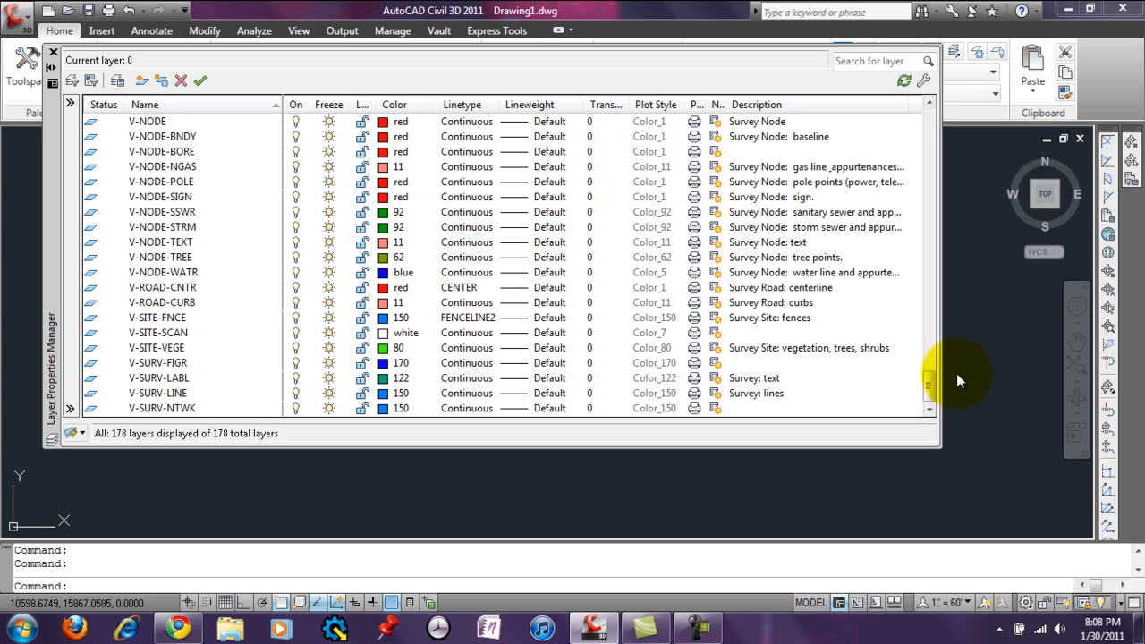
{"action": "left_click_drag", "start_coordinate": [925, 391], "coordinate": [915, 130]}
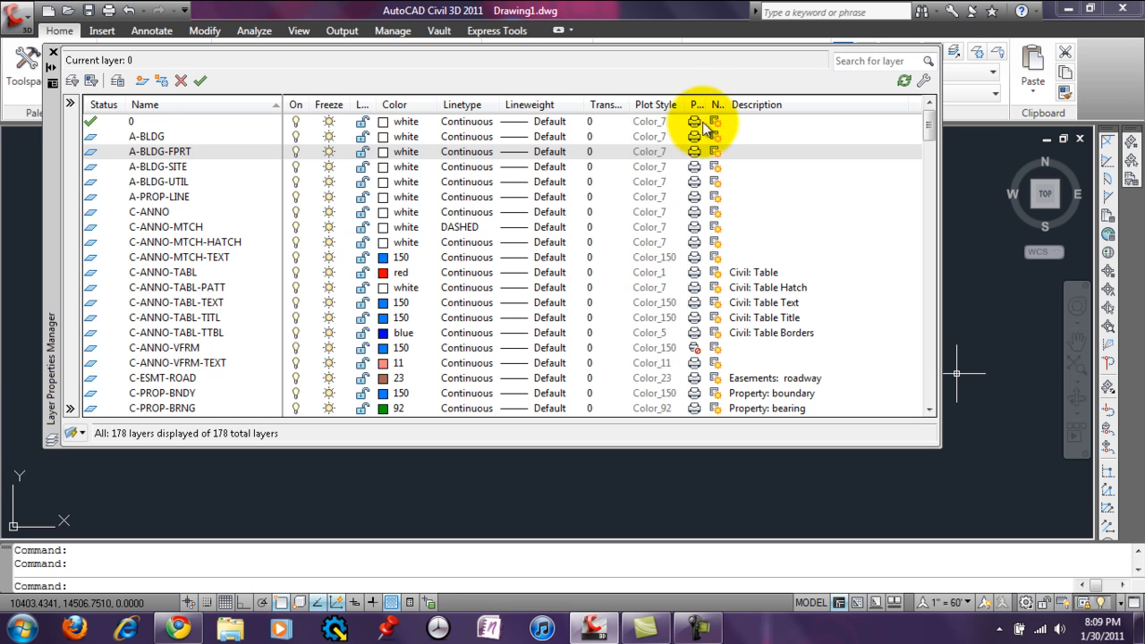
- Widen the Plot column, switch plotting off and on again for A-BLDG-FPRT, and open the C-ANNO-TABL description for editing
{"action": "left_click_drag", "start_coordinate": [723, 105], "coordinate": [721, 106]}
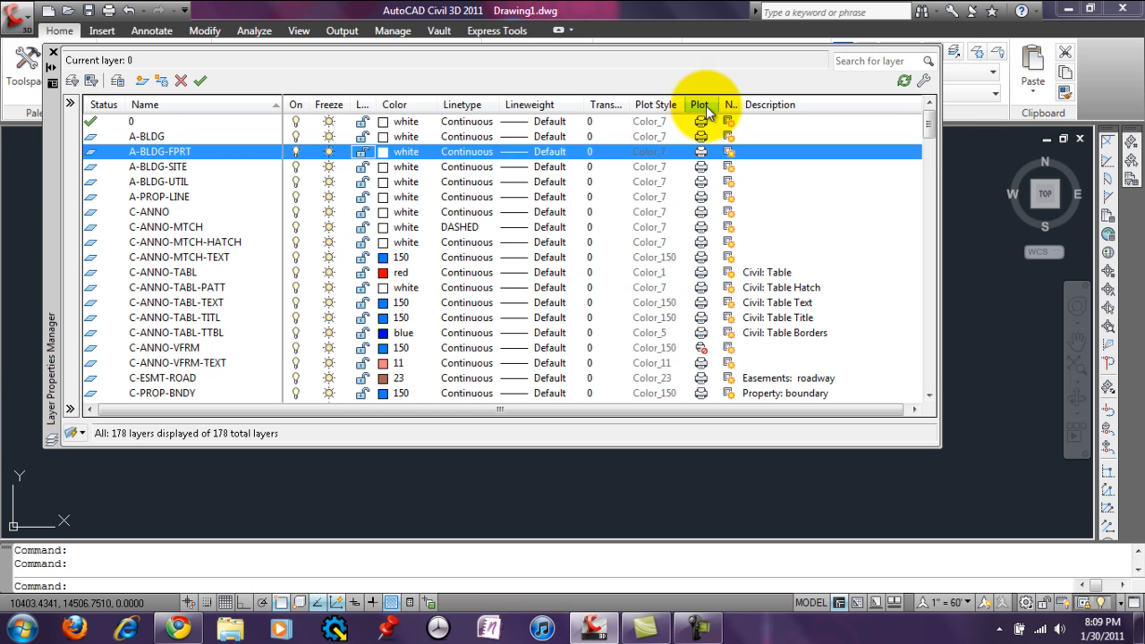
{"action": "left_click", "coordinate": [702, 153]}
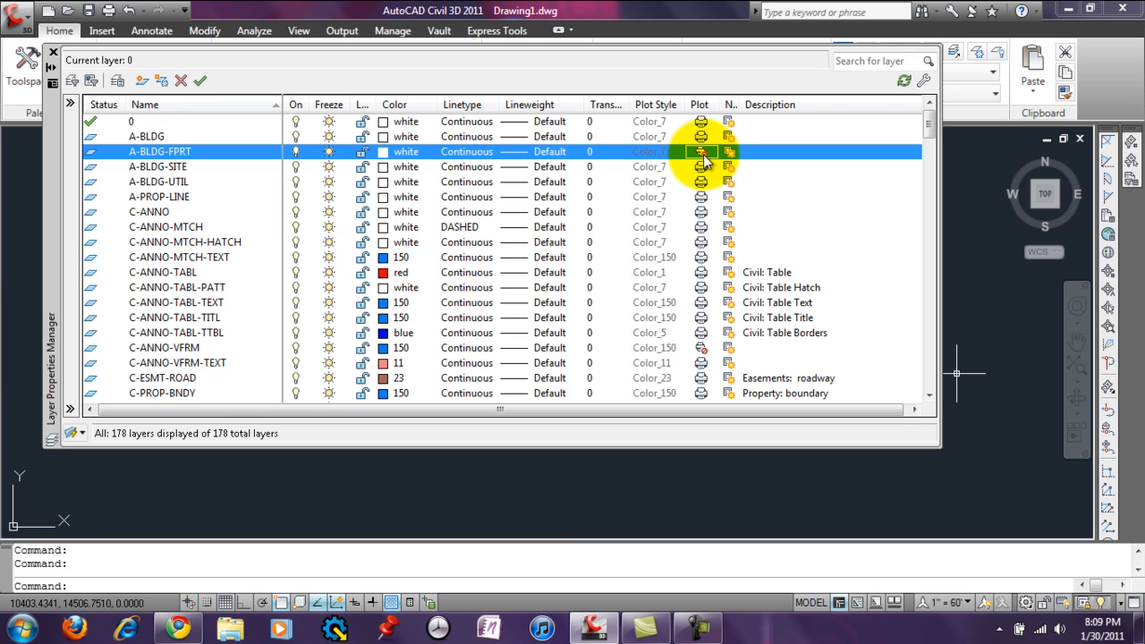
{"action": "left_click", "coordinate": [702, 153]}
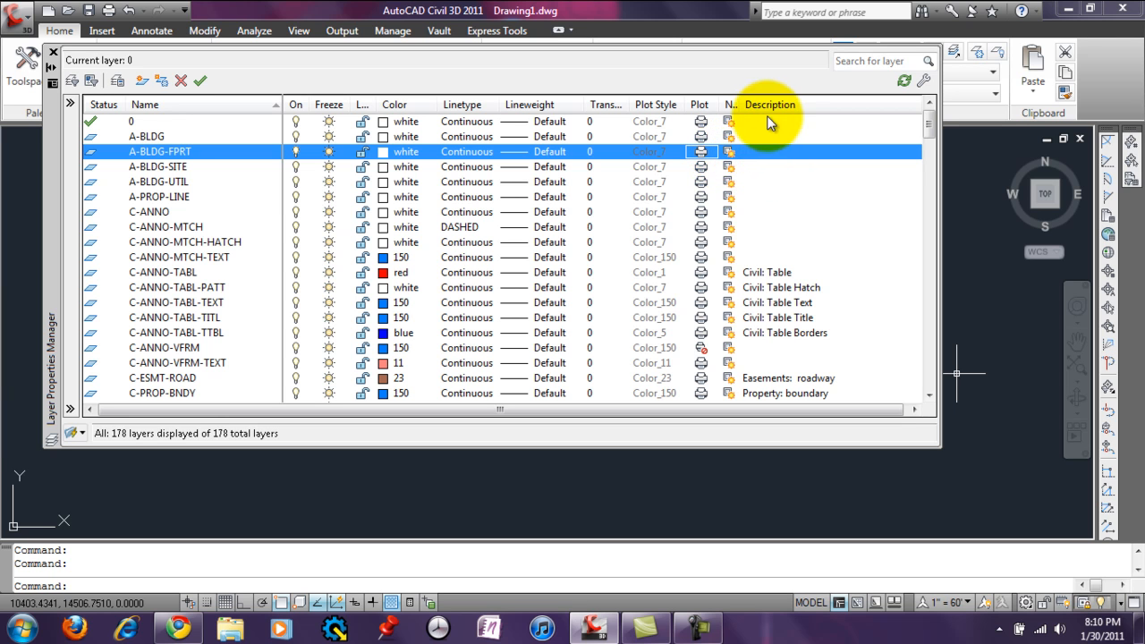
{"action": "left_click", "coordinate": [785, 272]}
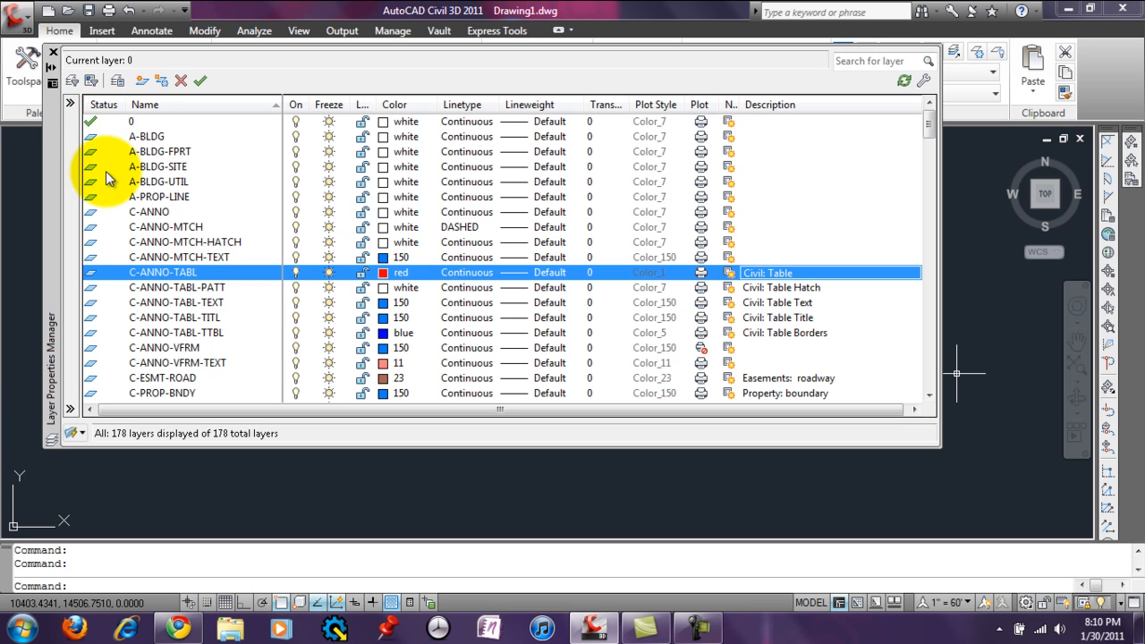
- Turn off layers C-ANNO-TABL-PATT, C-ANNO-TABL-TITL, C-ANNO-VFRM, C-ESMT-ROAD and C-PROP-BNDY
{"action": "left_click", "coordinate": [296, 287]}
{"action": "left_click", "coordinate": [296, 318]}
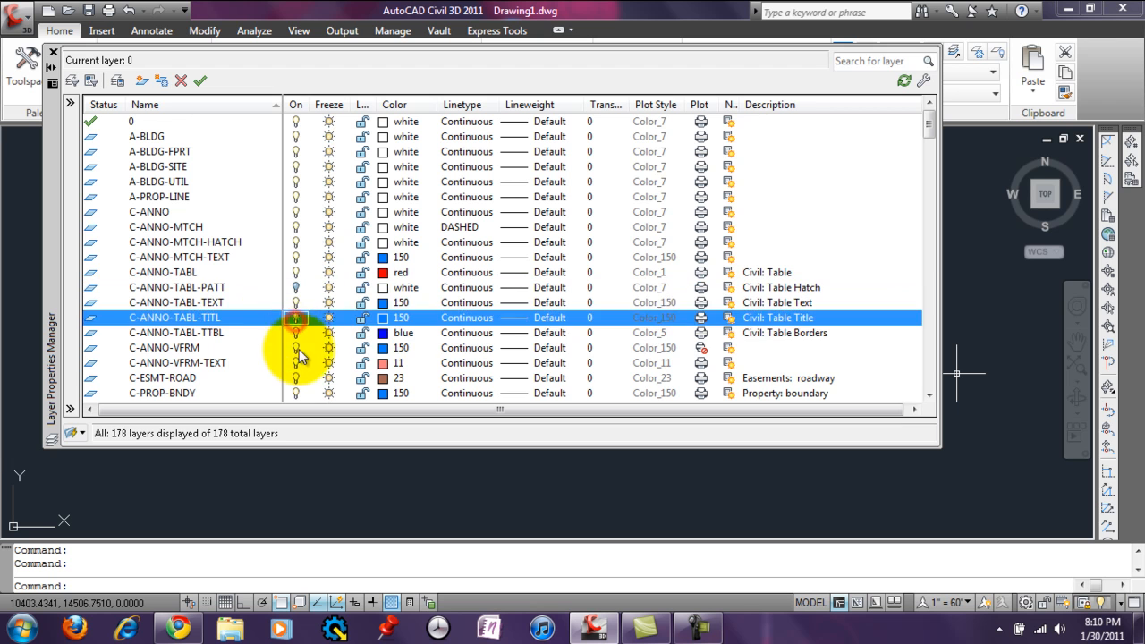
{"action": "left_click", "coordinate": [297, 347]}
{"action": "left_click", "coordinate": [296, 378]}
{"action": "left_click", "coordinate": [296, 392]}
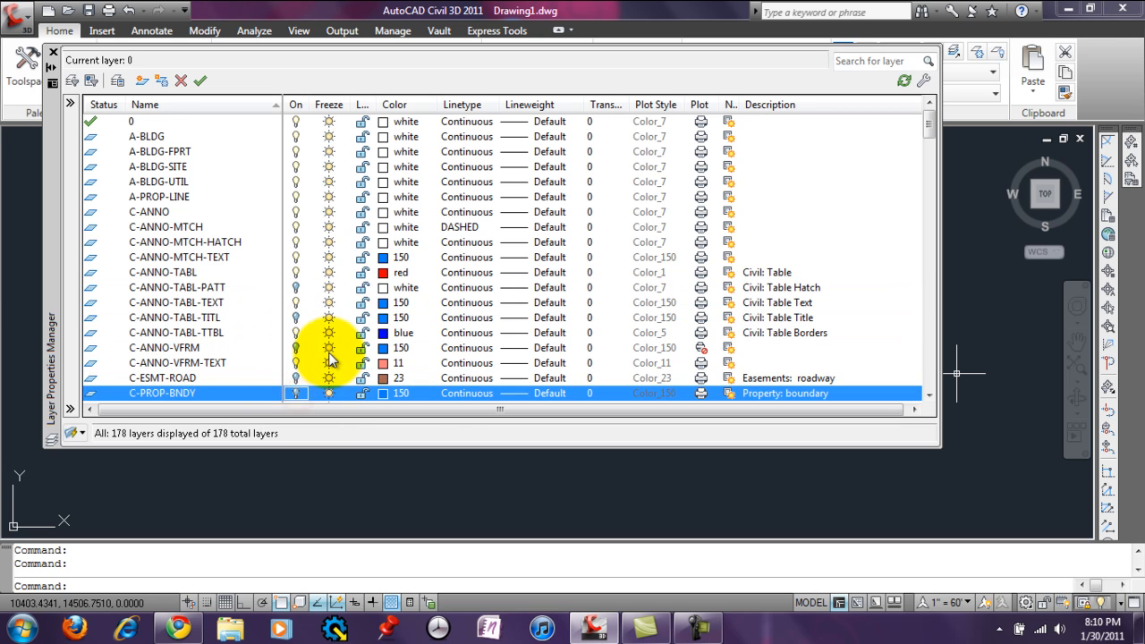
- Freeze layers C-ANNO-VFRM, C-ANNO-VFRM-TEXT and C-PROP-BNDY
{"action": "left_click", "coordinate": [330, 347]}
{"action": "left_click", "coordinate": [329, 363]}
{"action": "left_click", "coordinate": [329, 393]}
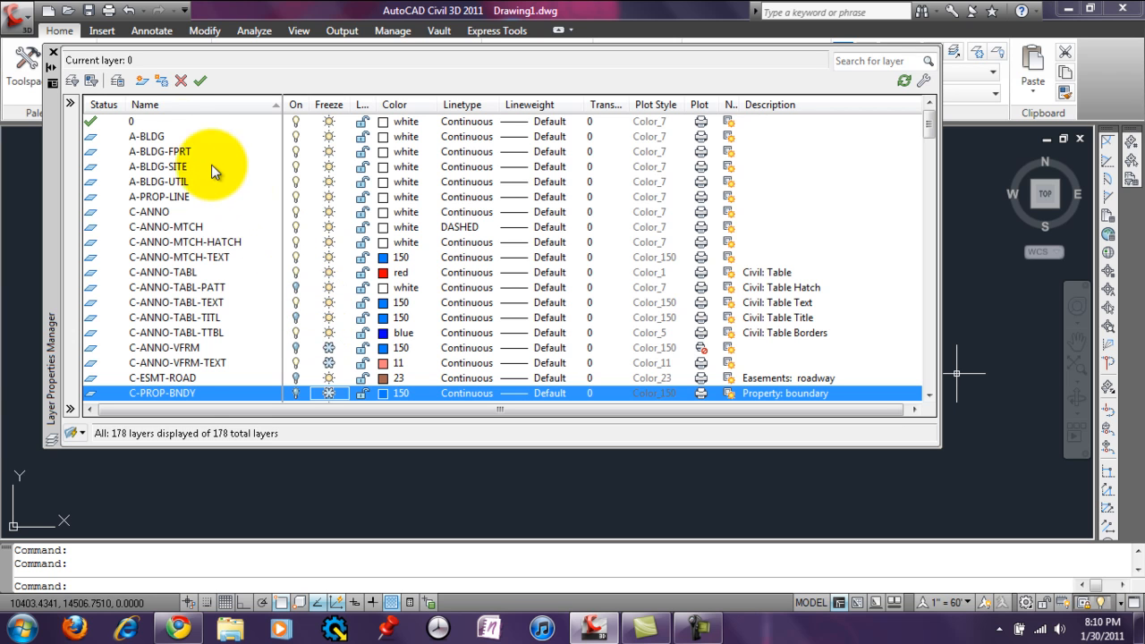
- View the Layer States Manager, and close both it and the Layer Properties Manager
{"action": "left_click", "coordinate": [117, 82]}
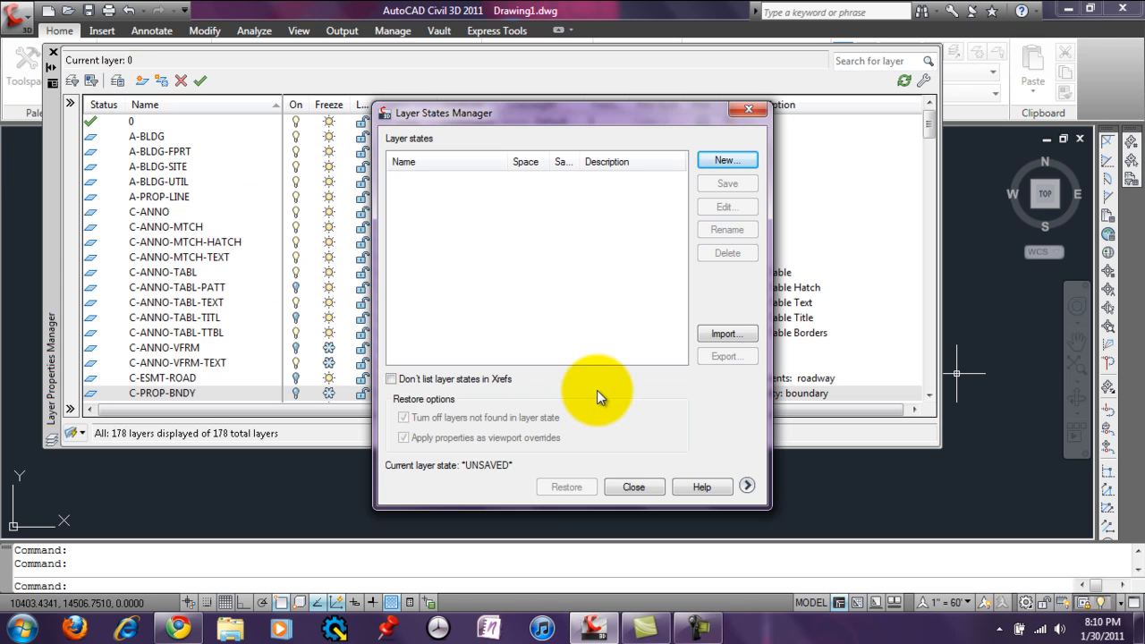
{"action": "left_click", "coordinate": [633, 488]}
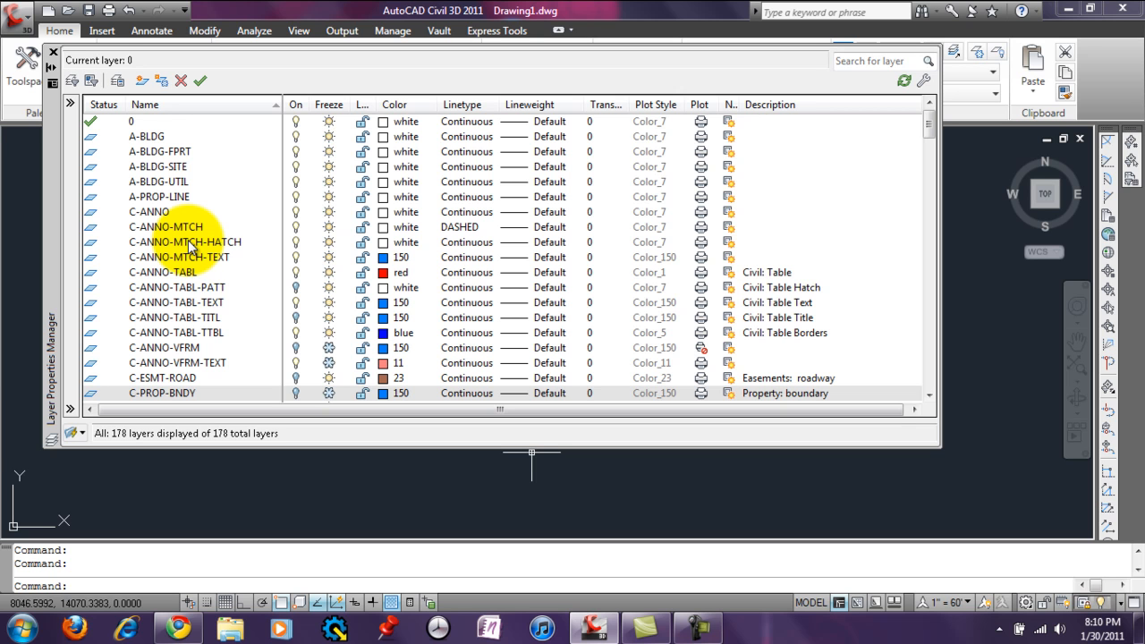
{"action": "left_click", "coordinate": [53, 52]}
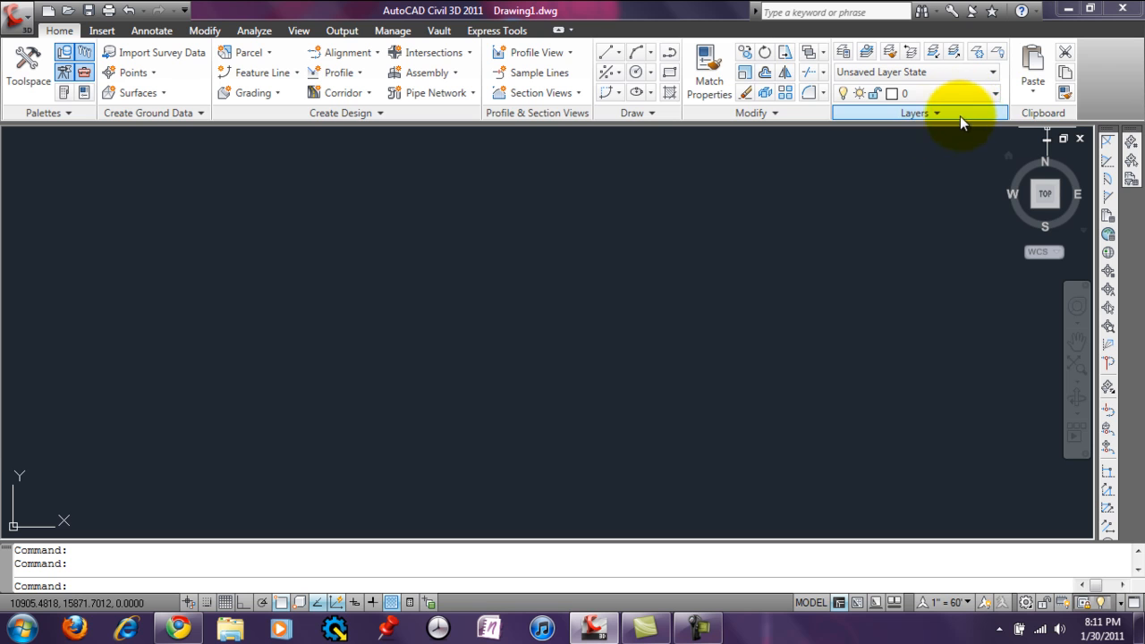
- On layer 0, draw a circle in the upper middle of the drawing and a small rectangle to its lower right
{"action": "left_click", "coordinate": [637, 77]}
{"action": "left_click", "coordinate": [524, 251]}
{"action": "left_click", "coordinate": [570, 336]}
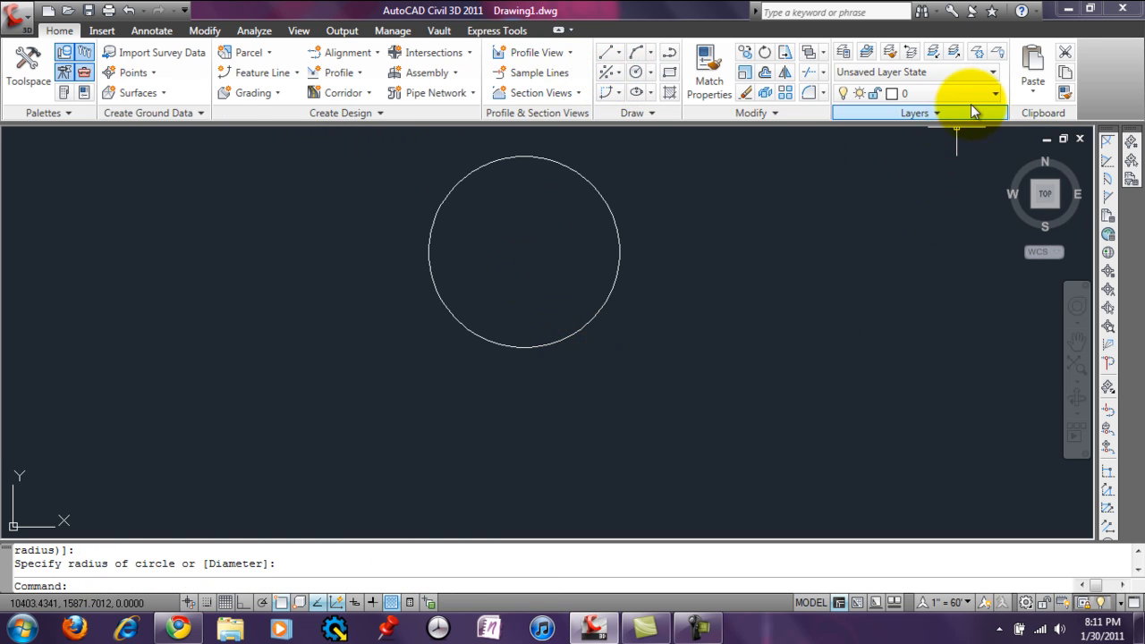
{"action": "left_click", "coordinate": [974, 95]}
{"action": "left_click", "coordinate": [956, 224]}
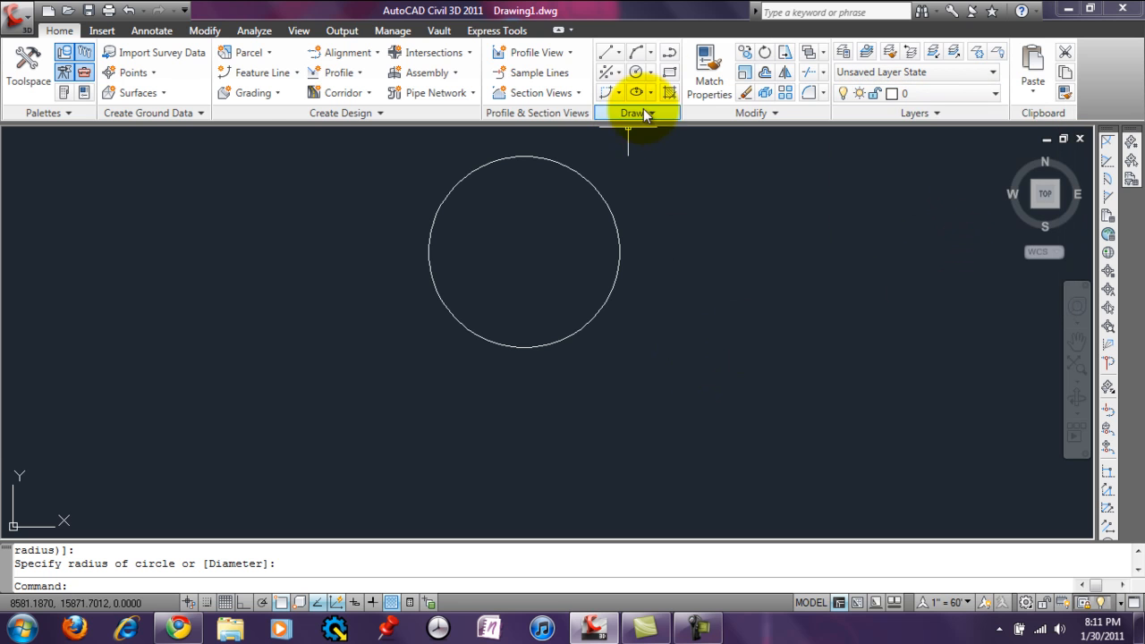
{"action": "left_click", "coordinate": [669, 72]}
{"action": "left_click", "coordinate": [768, 403]}
{"action": "left_click", "coordinate": [854, 452]}
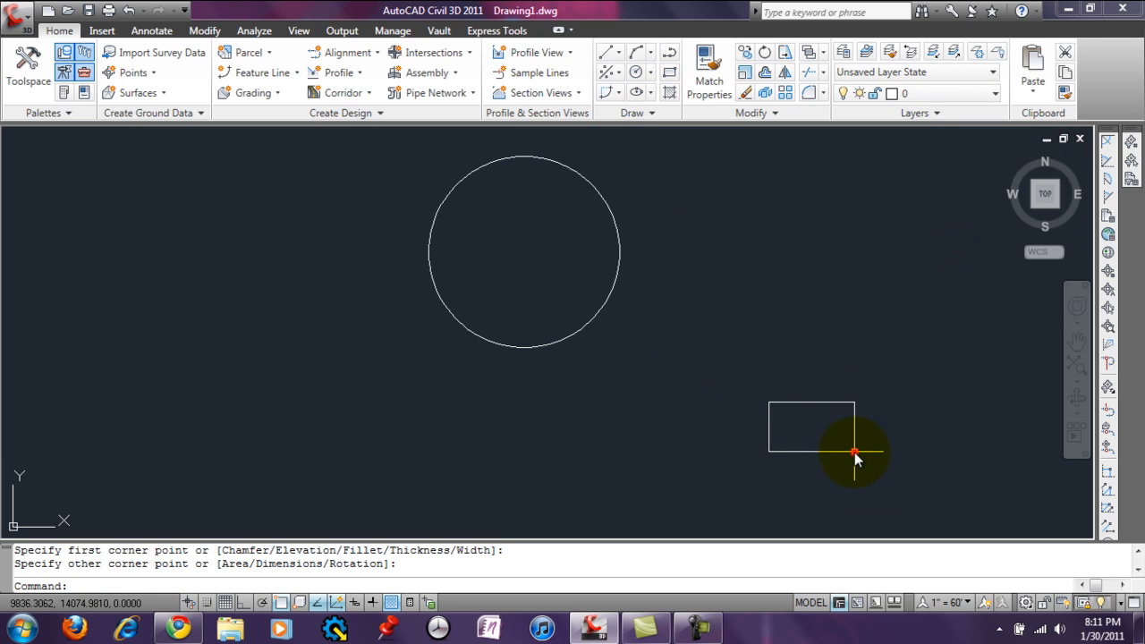
- Make C-ANNO-TABL-TITL the current layer and draw a diagonal line from below the circle up to its right side
{"action": "left_click", "coordinate": [928, 93]}
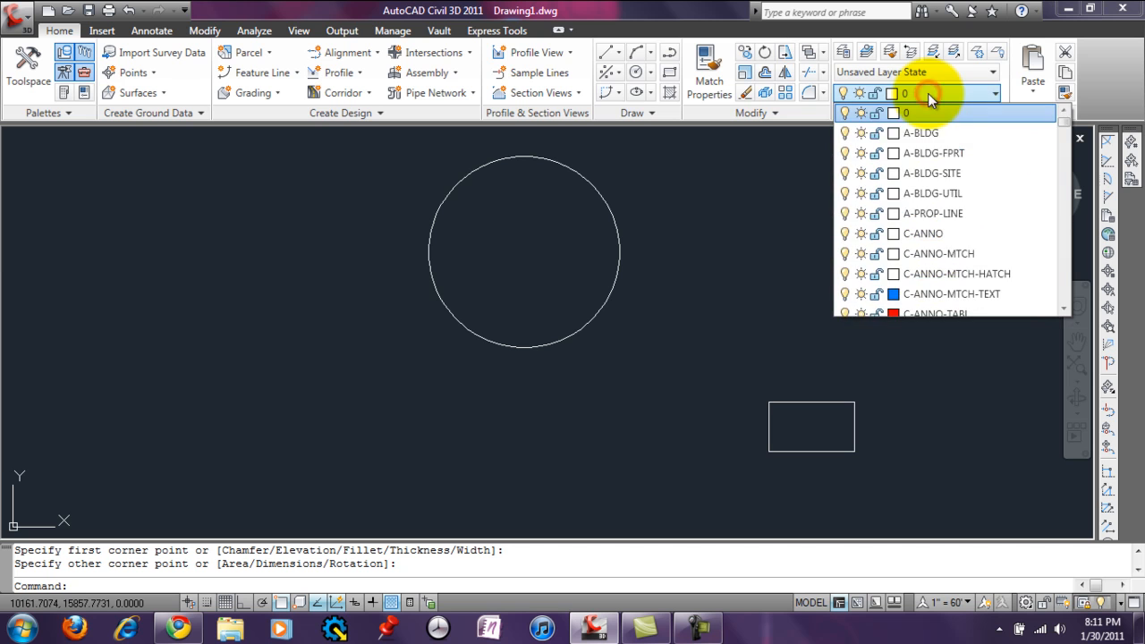
{"action": "scroll", "coordinate": [953, 287], "scroll_direction": "down", "scroll_amount": 1}
{"action": "left_click", "coordinate": [946, 308]}
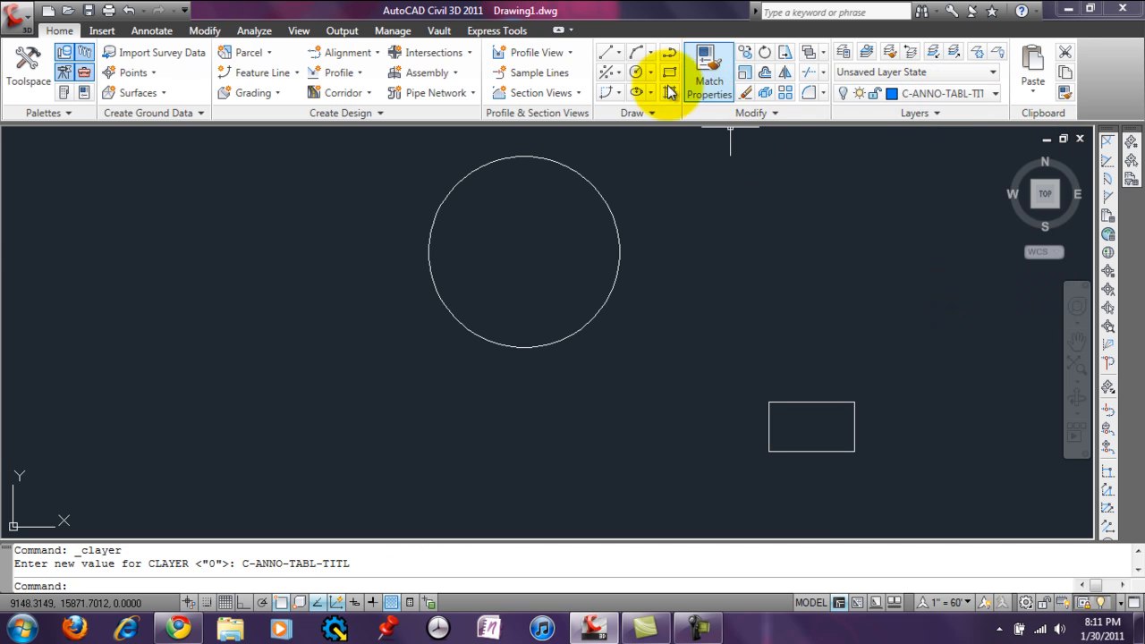
{"action": "left_click", "coordinate": [614, 55]}
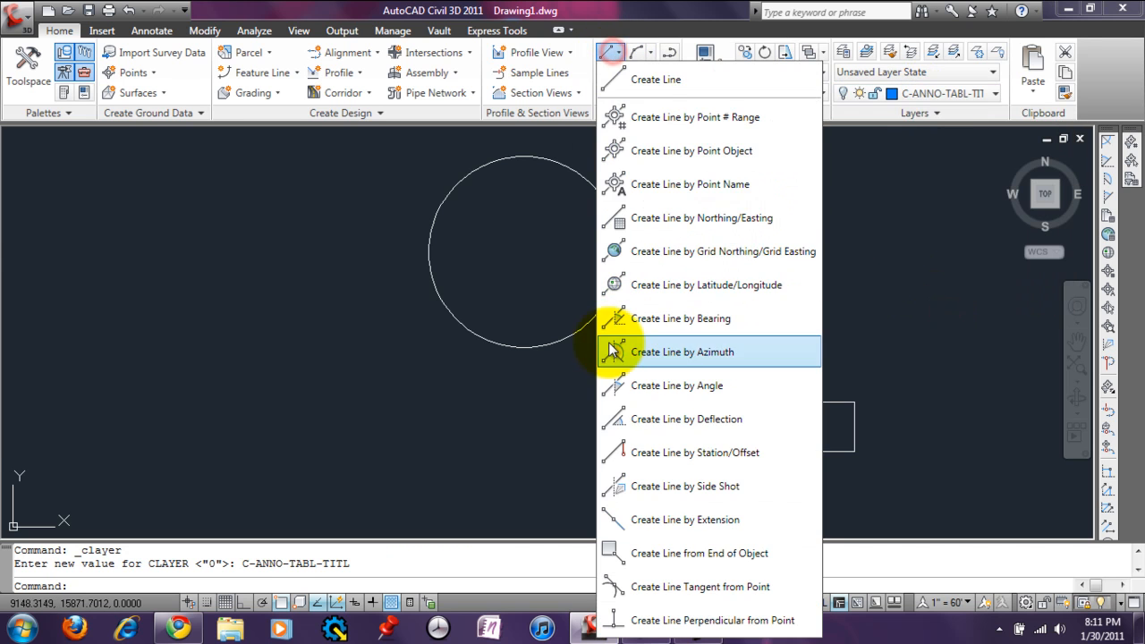
{"action": "left_click", "coordinate": [643, 80]}
{"action": "left_click", "coordinate": [552, 424]}
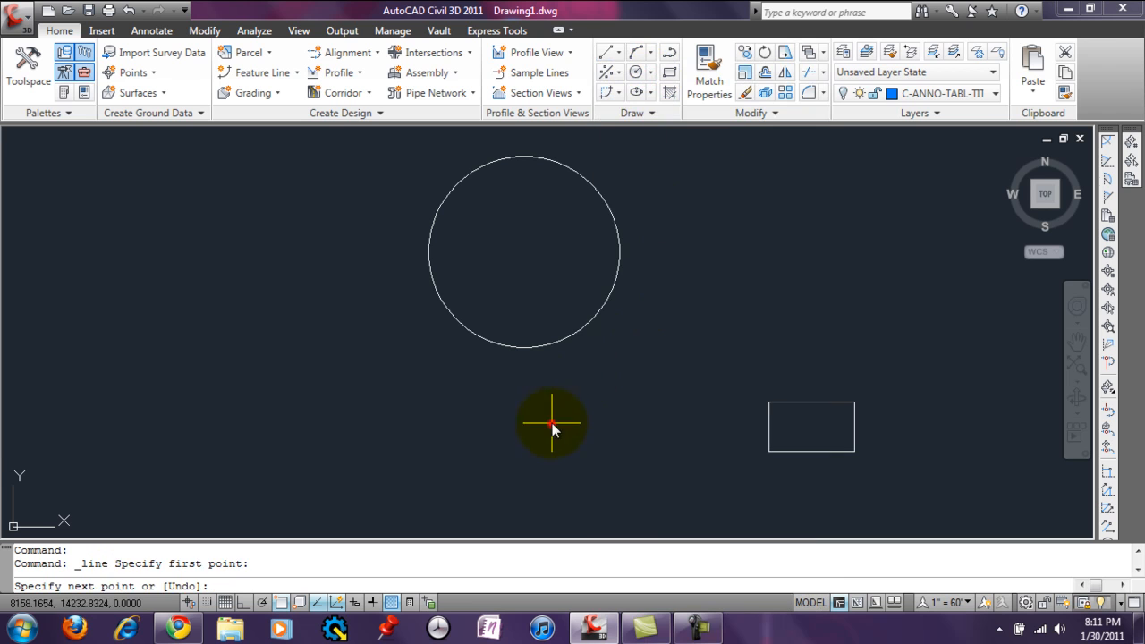
{"action": "left_click", "coordinate": [750, 245]}
{"action": "key", "text": "Return"}
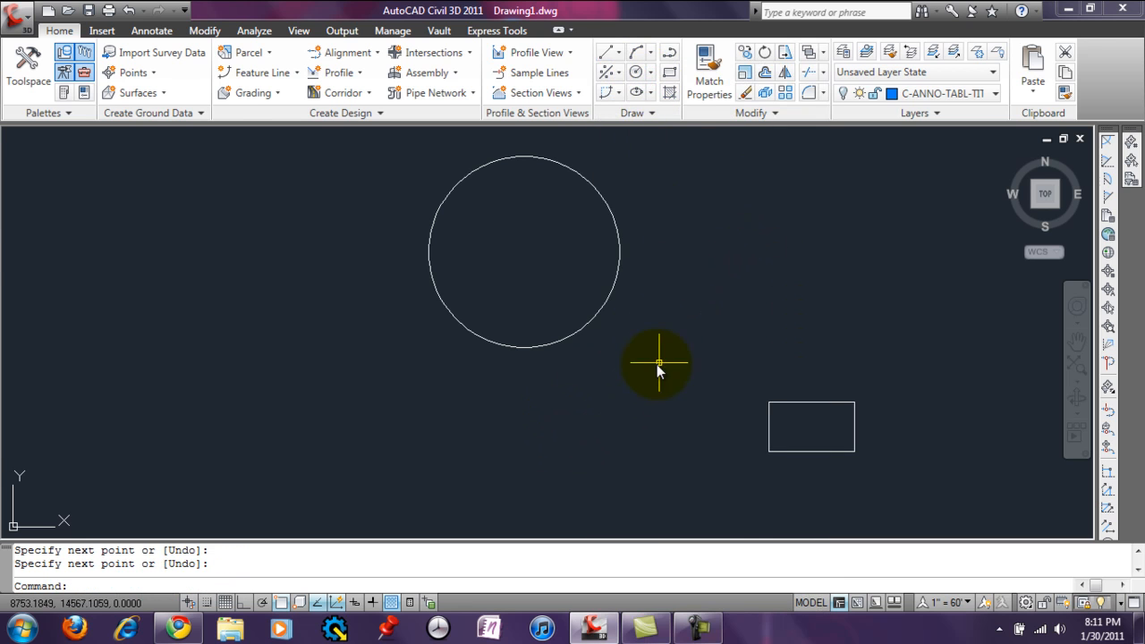
- Draw a connected four-segment line on the current layer between the circle and the rectangle
{"action": "left_click", "coordinate": [612, 53]}
{"action": "left_click", "coordinate": [637, 90]}
{"action": "left_click", "coordinate": [579, 427]}
{"action": "left_click", "coordinate": [765, 328]}
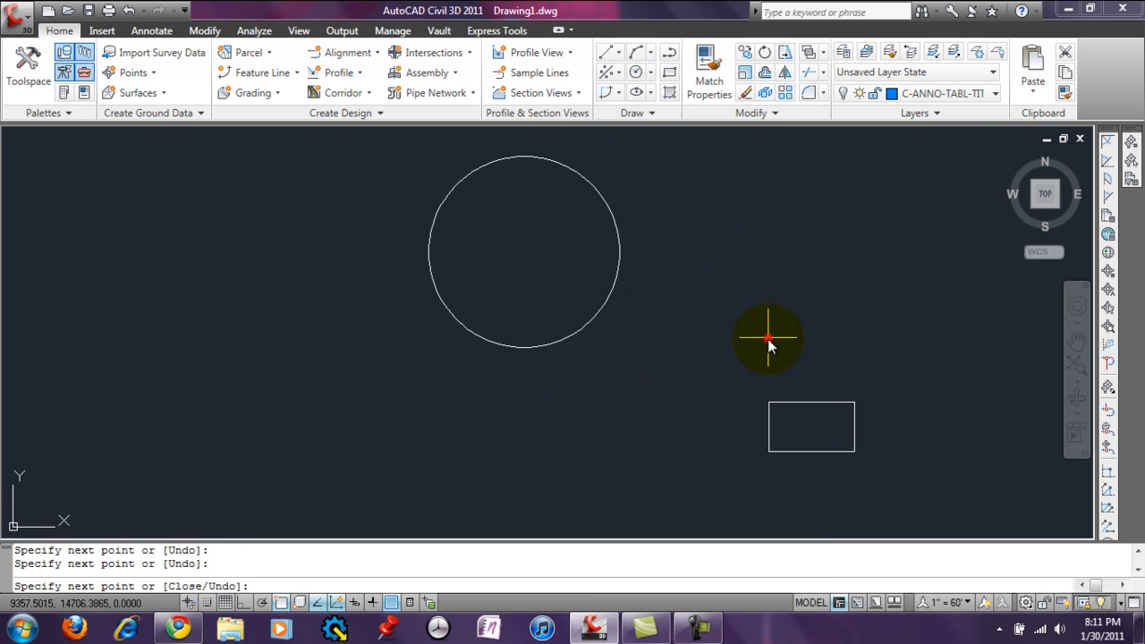
{"action": "left_click", "coordinate": [668, 411]}
{"action": "left_click", "coordinate": [550, 405]}
{"action": "right_click", "coordinate": [592, 382]}
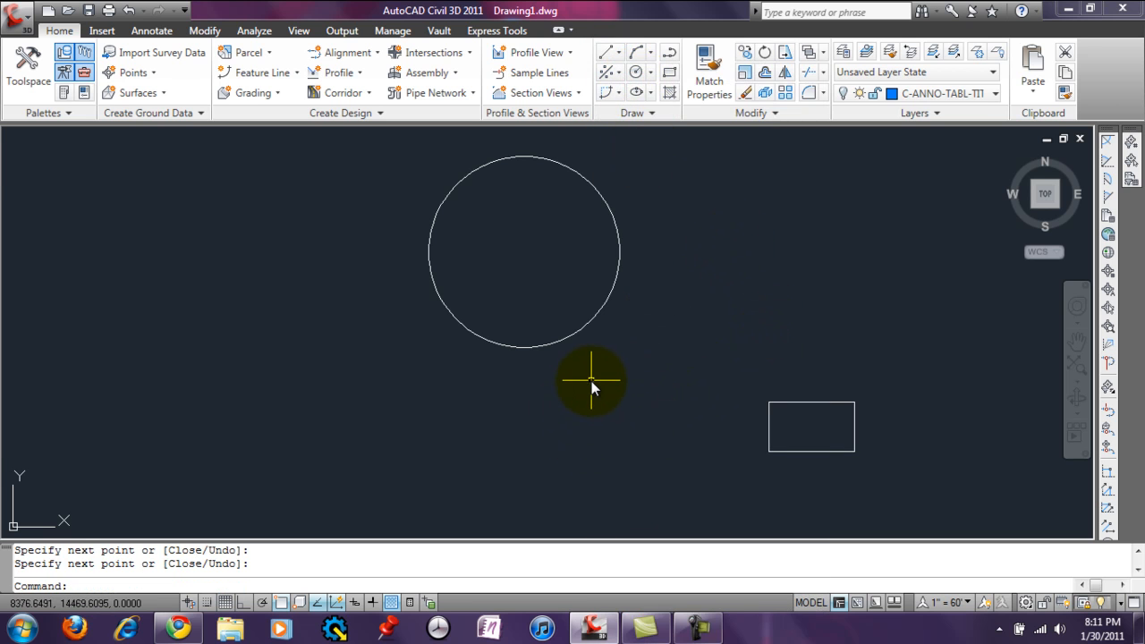
- Turn on the current layer C-ANNO-TABL-TITL and cancel an attempt to turn it off again
{"action": "left_click", "coordinate": [898, 93]}
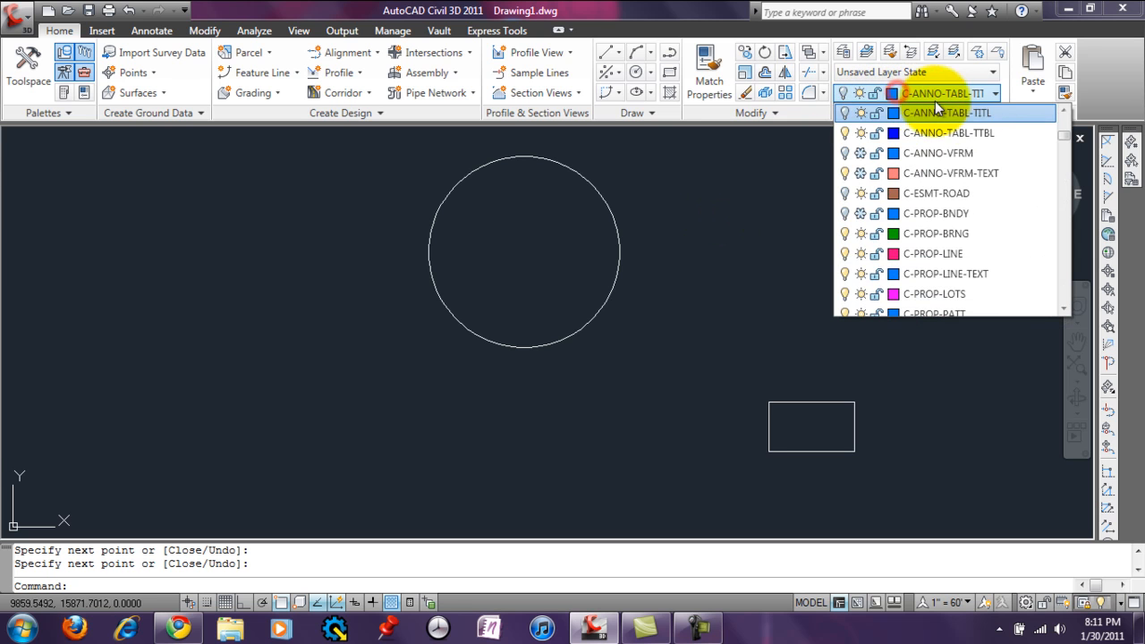
{"action": "left_click", "coordinate": [845, 113]}
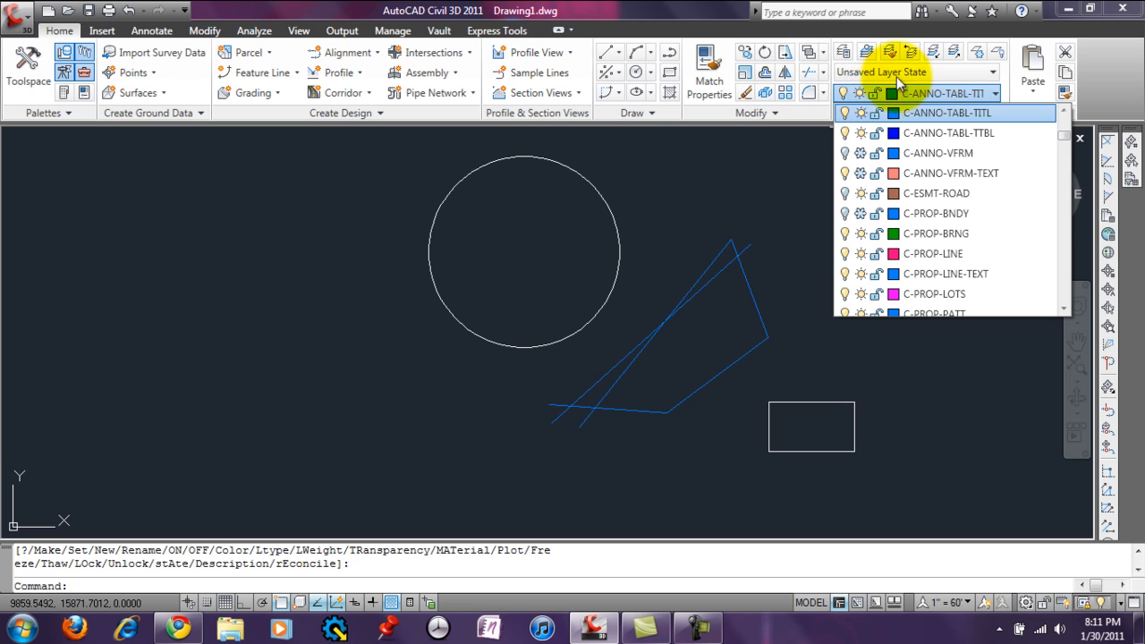
{"action": "left_click", "coordinate": [845, 114]}
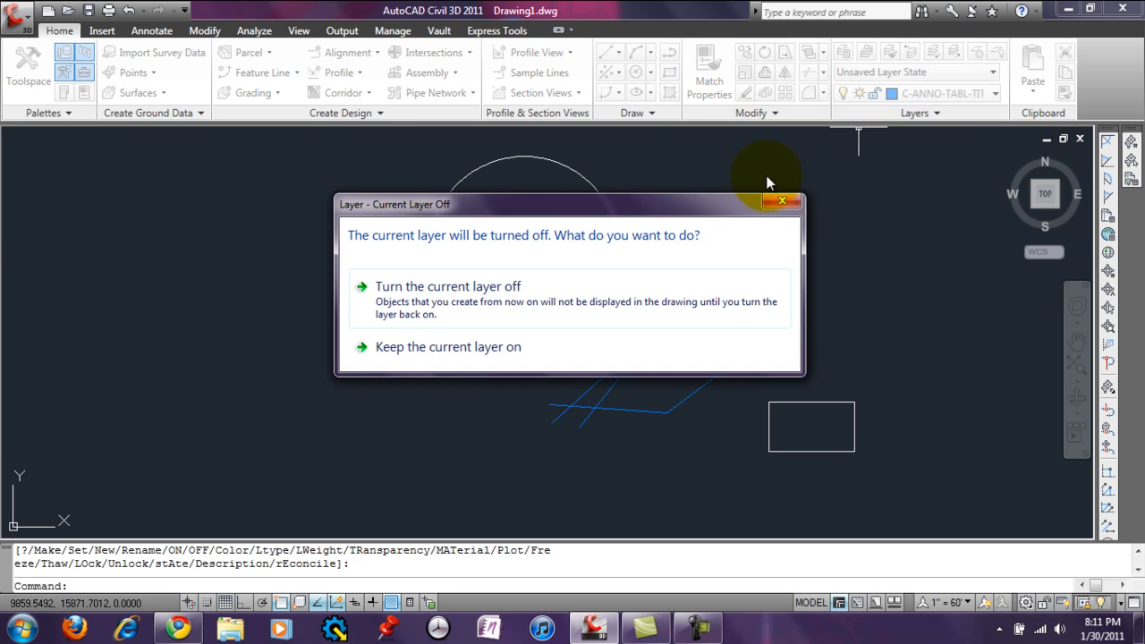
{"action": "left_click", "coordinate": [799, 203]}
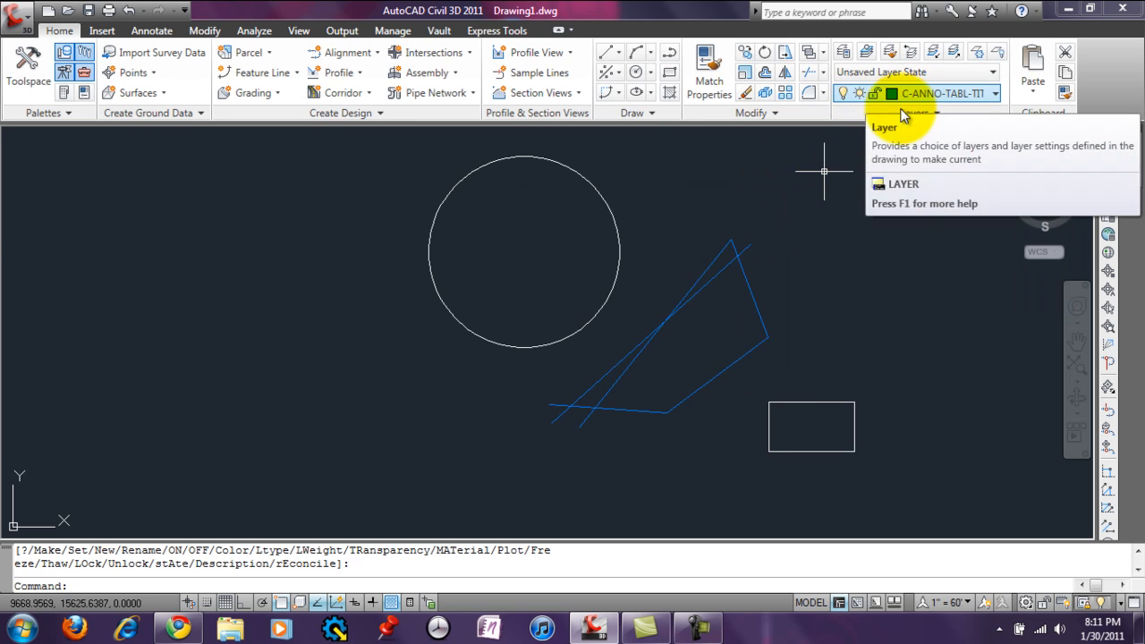
- Select all layers in the Layer Properties Manager, turn them on and thaw them, and close the manager
{"action": "left_click", "coordinate": [948, 92]}
{"action": "left_click", "coordinate": [848, 52]}
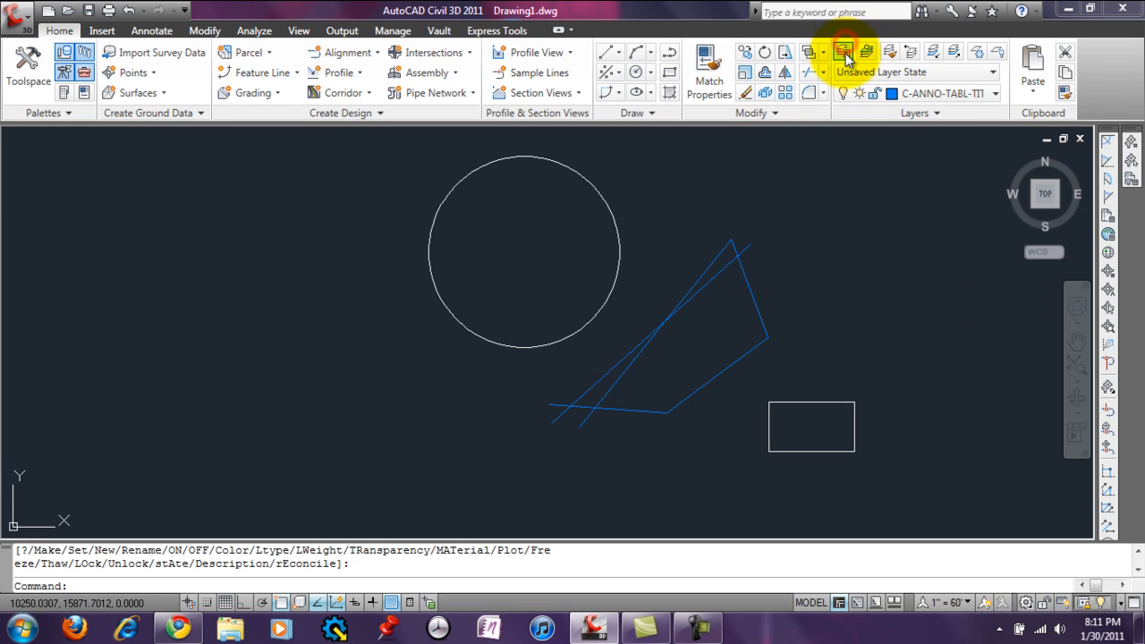
{"action": "left_click", "coordinate": [846, 51]}
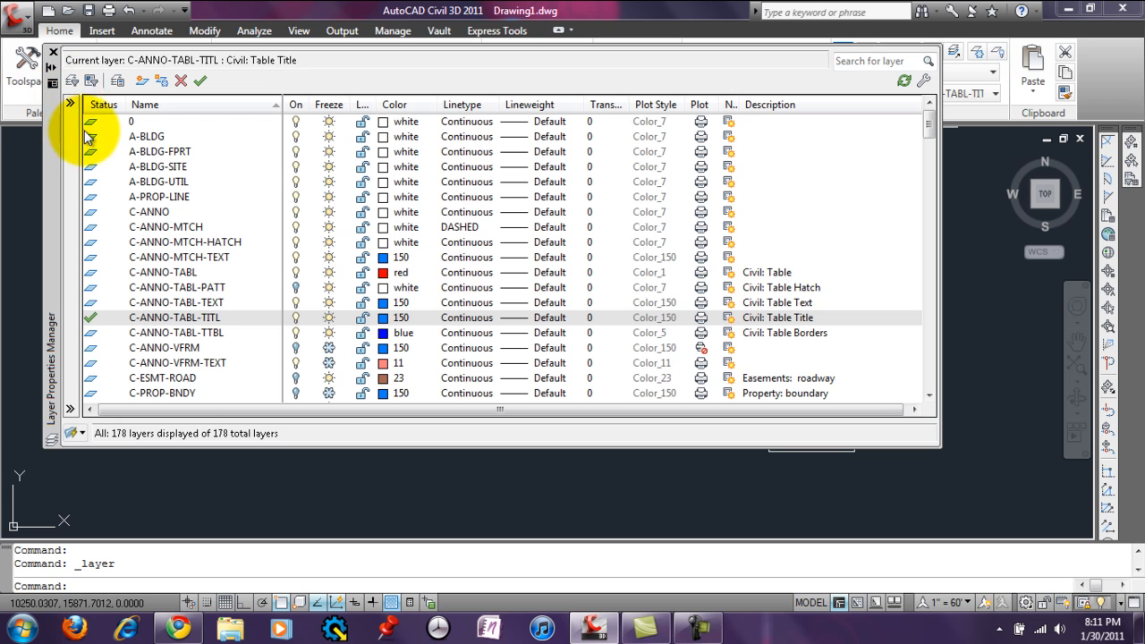
{"action": "right_click", "coordinate": [298, 154]}
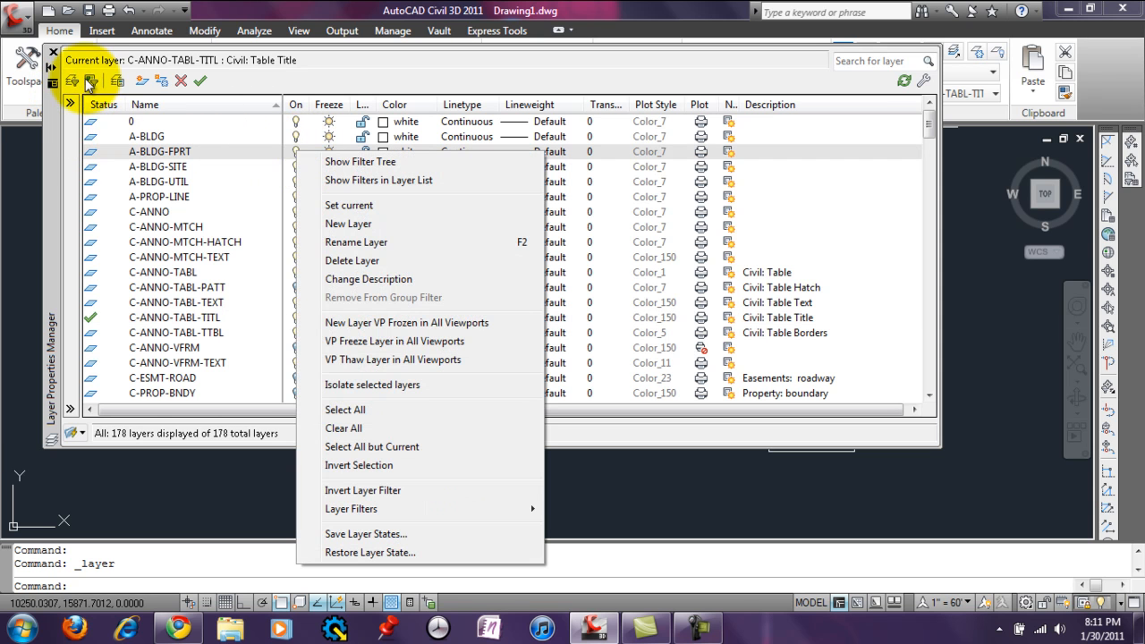
{"action": "right_click", "coordinate": [232, 154]}
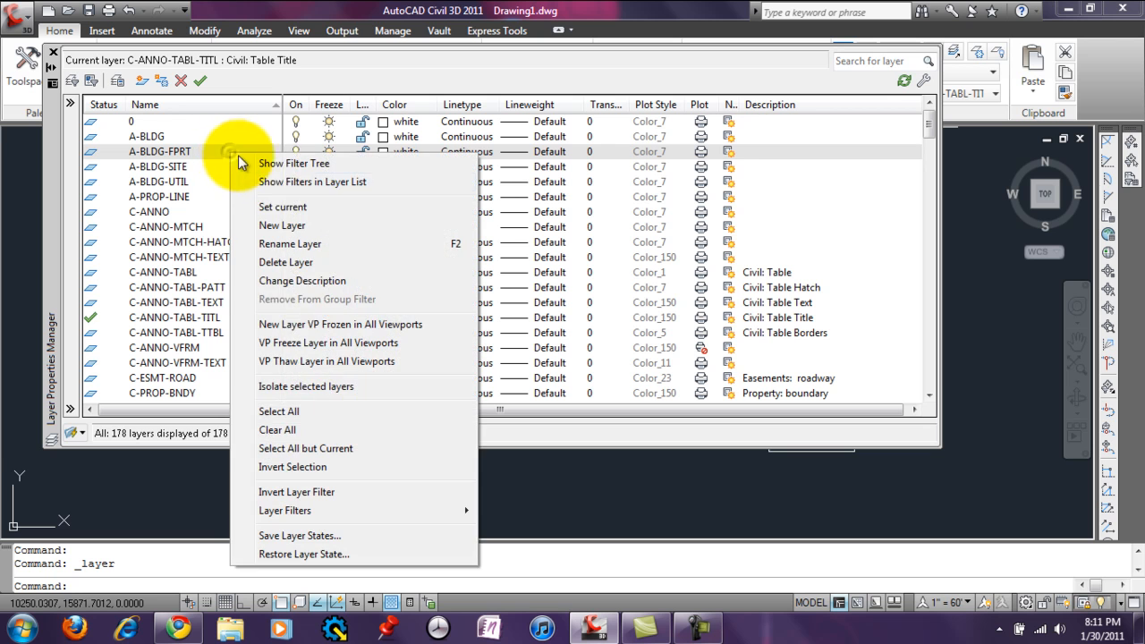
{"action": "left_click", "coordinate": [308, 412]}
{"action": "left_click", "coordinate": [296, 289]}
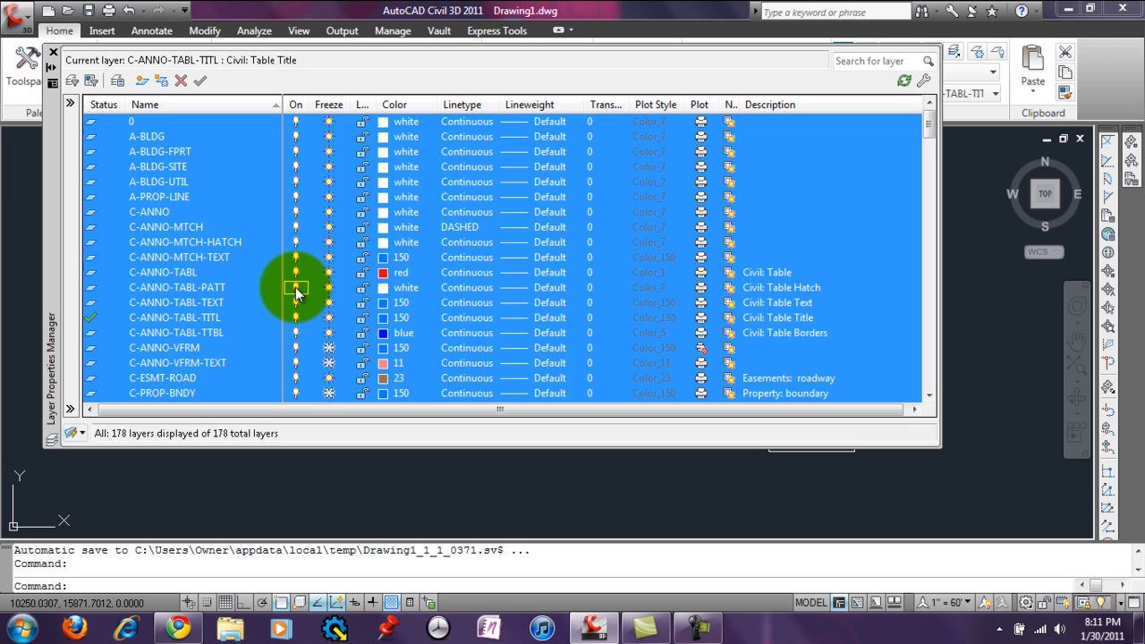
{"action": "left_click", "coordinate": [329, 349]}
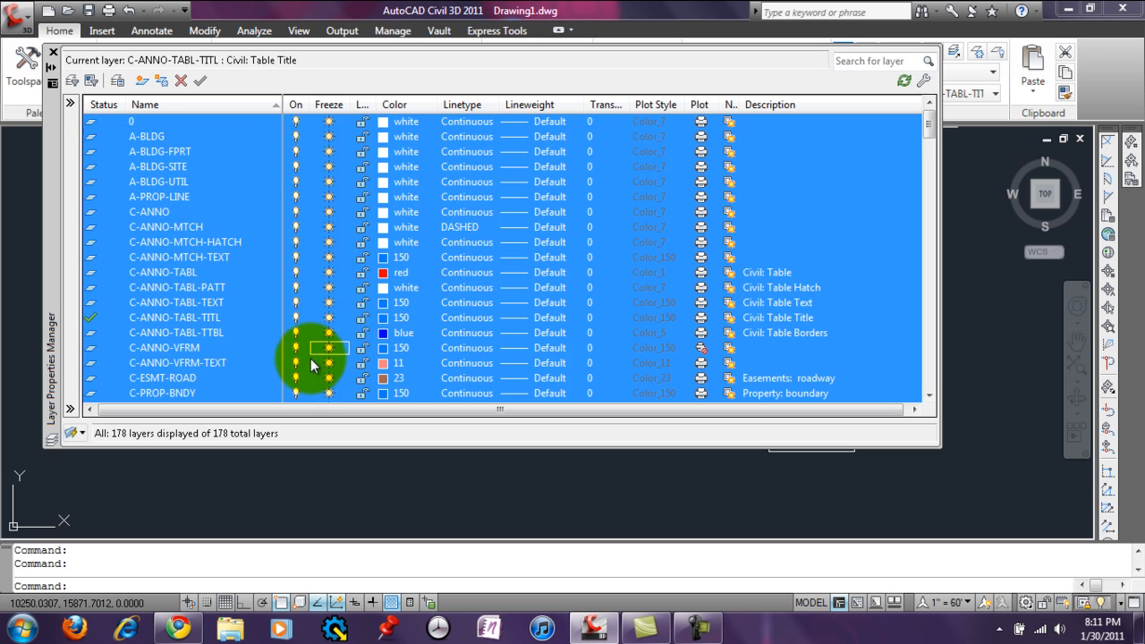
{"action": "left_click", "coordinate": [53, 52]}
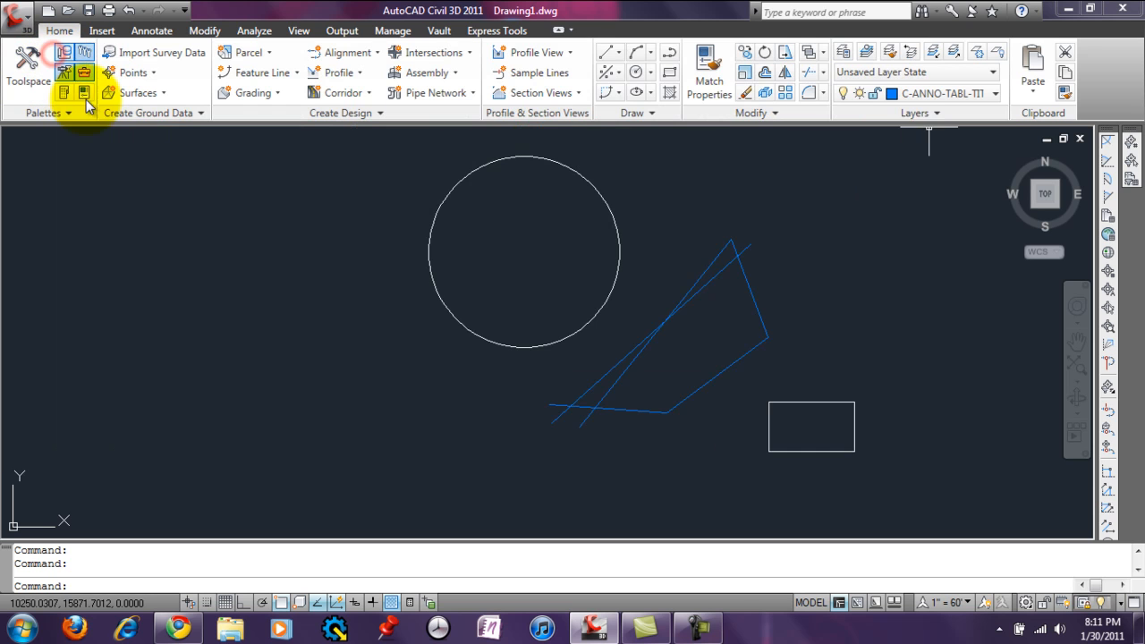
- Make C-PROP-LOTS the current layer and draw a tilted ellipse by its center, below and left of the circle
{"action": "left_click", "coordinate": [979, 96]}
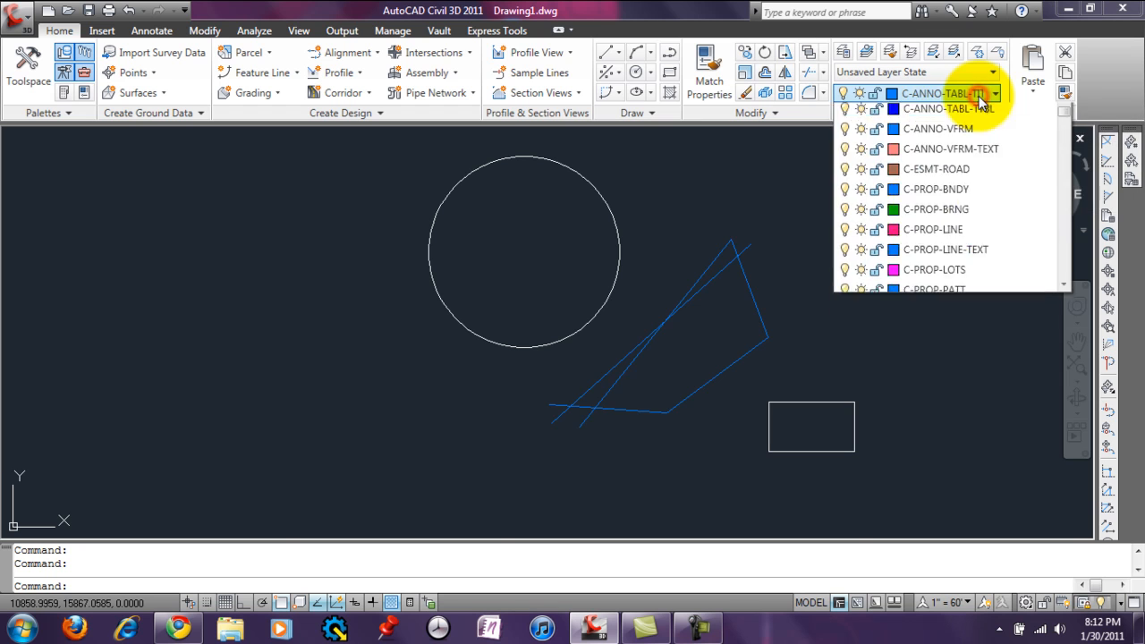
{"action": "left_click", "coordinate": [996, 295]}
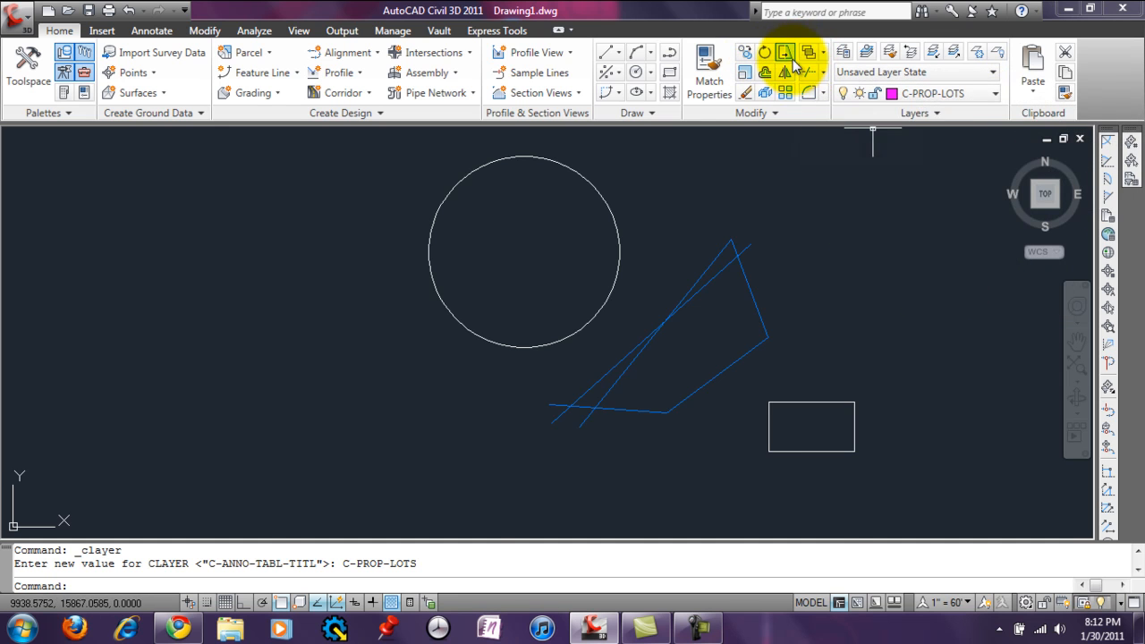
{"action": "left_click", "coordinate": [636, 93]}
{"action": "left_click", "coordinate": [267, 430]}
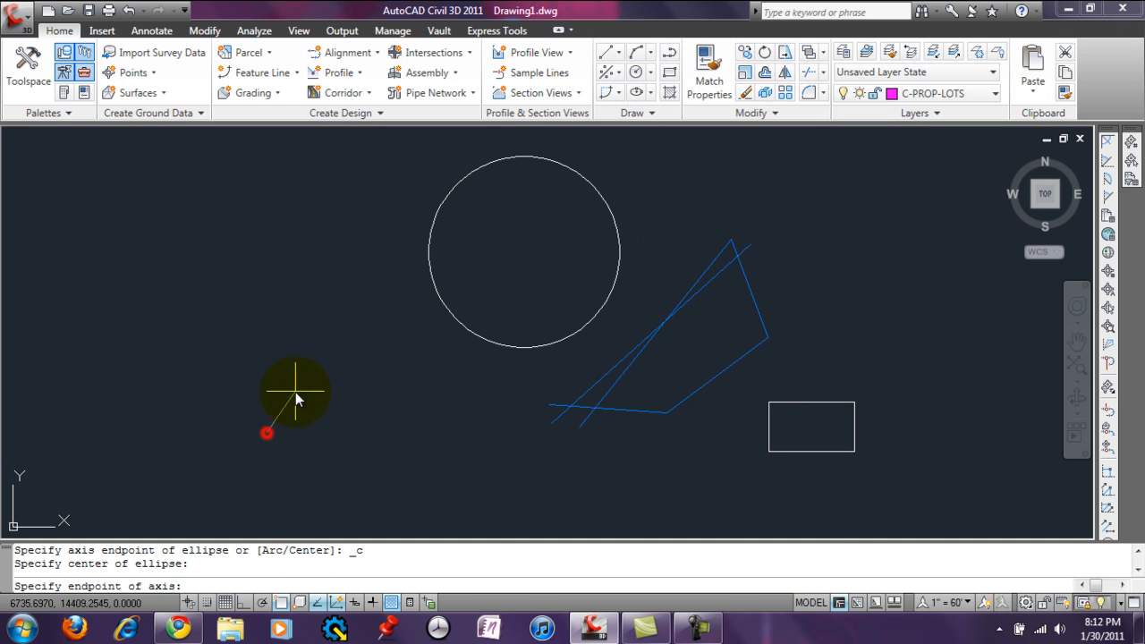
{"action": "left_click", "coordinate": [348, 320]}
{"action": "left_click", "coordinate": [308, 395]}
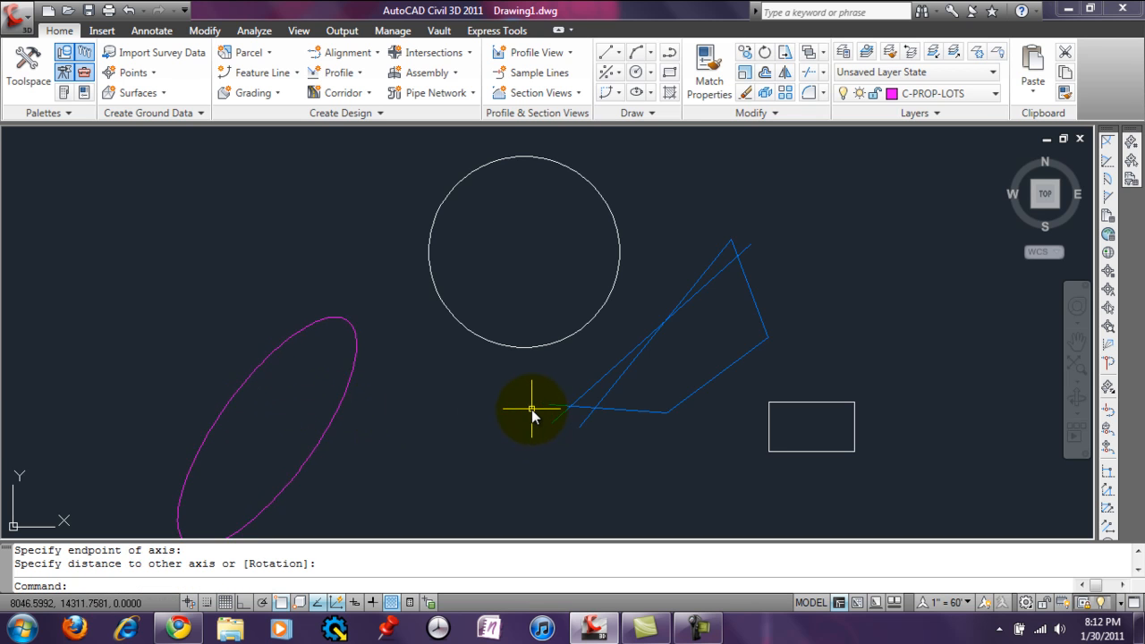
- Make the blue diagonal line's layer current by picking the line, and check the current layer in the layer list
{"action": "left_click", "coordinate": [867, 53]}
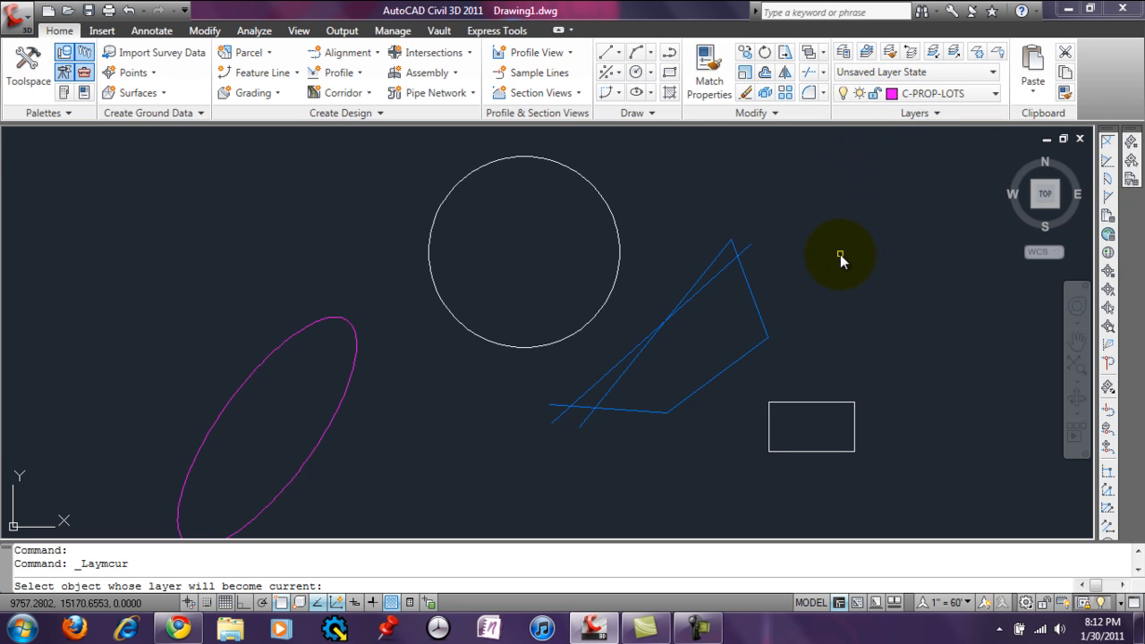
{"action": "left_click", "coordinate": [659, 330]}
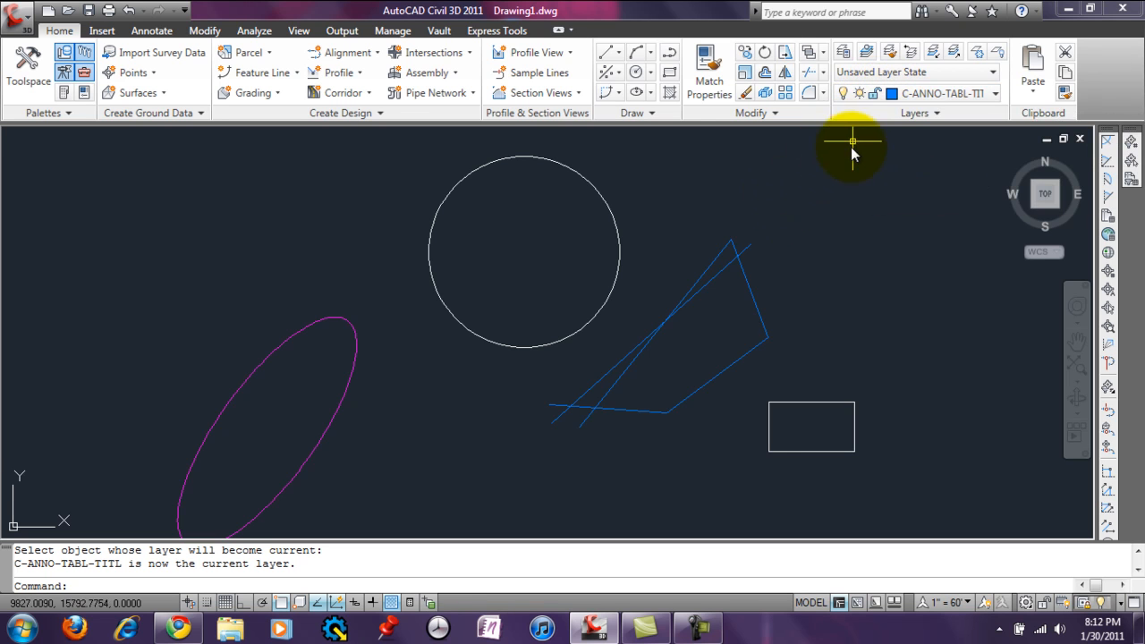
{"action": "left_click", "coordinate": [899, 100]}
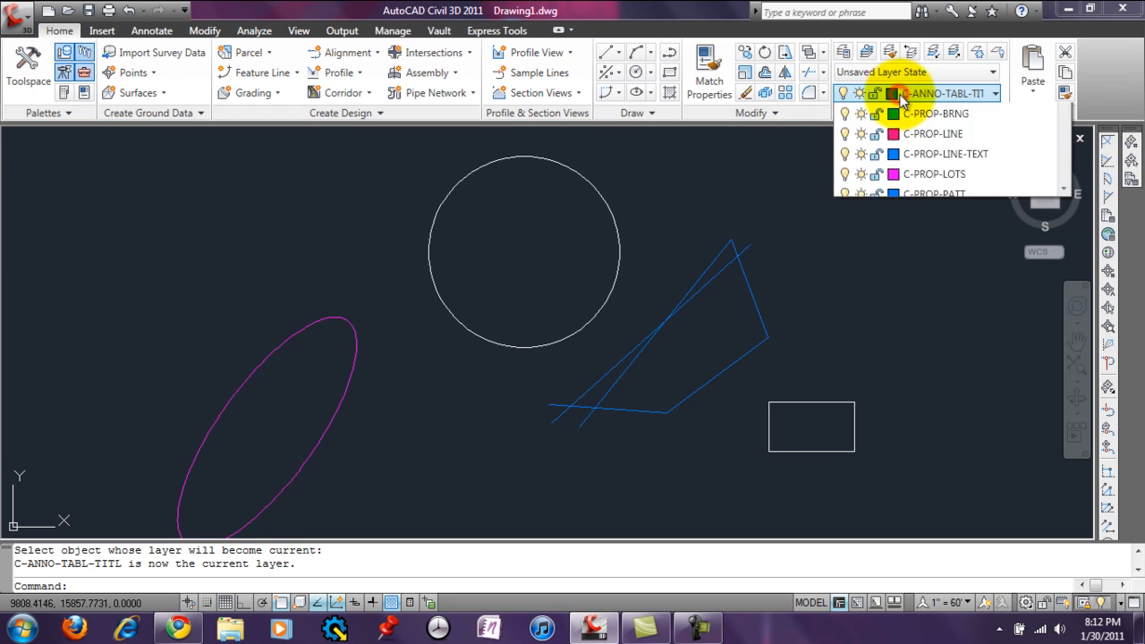
{"action": "left_click", "coordinate": [947, 95]}
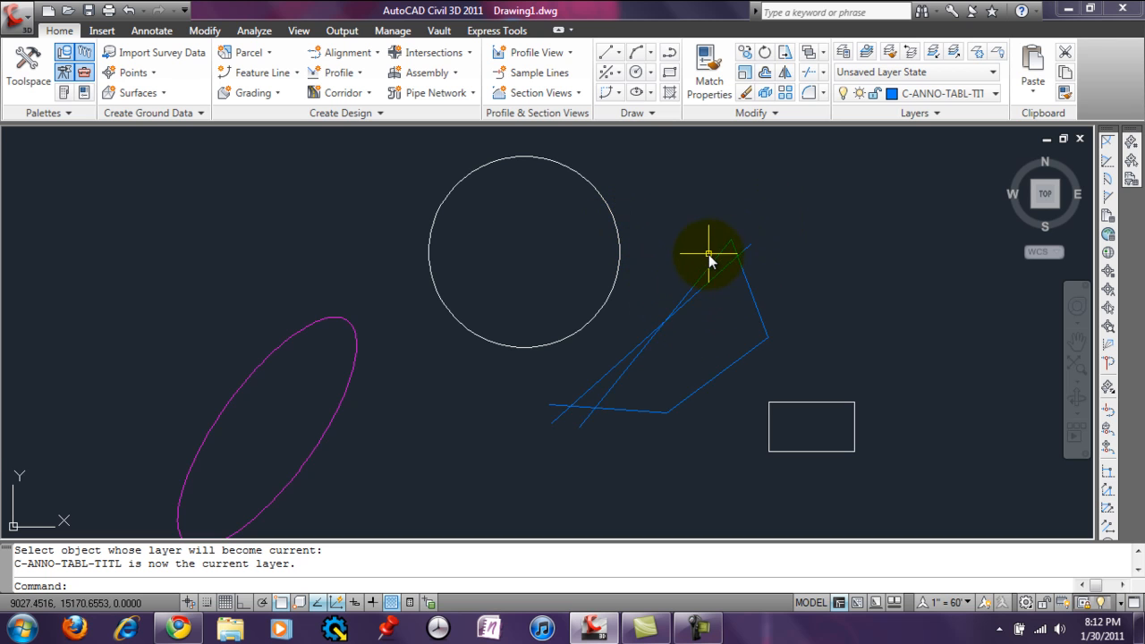
- Match the white circle to the layer of the blue diagonal line, and restore the previous layer state
{"action": "left_click", "coordinate": [889, 53]}
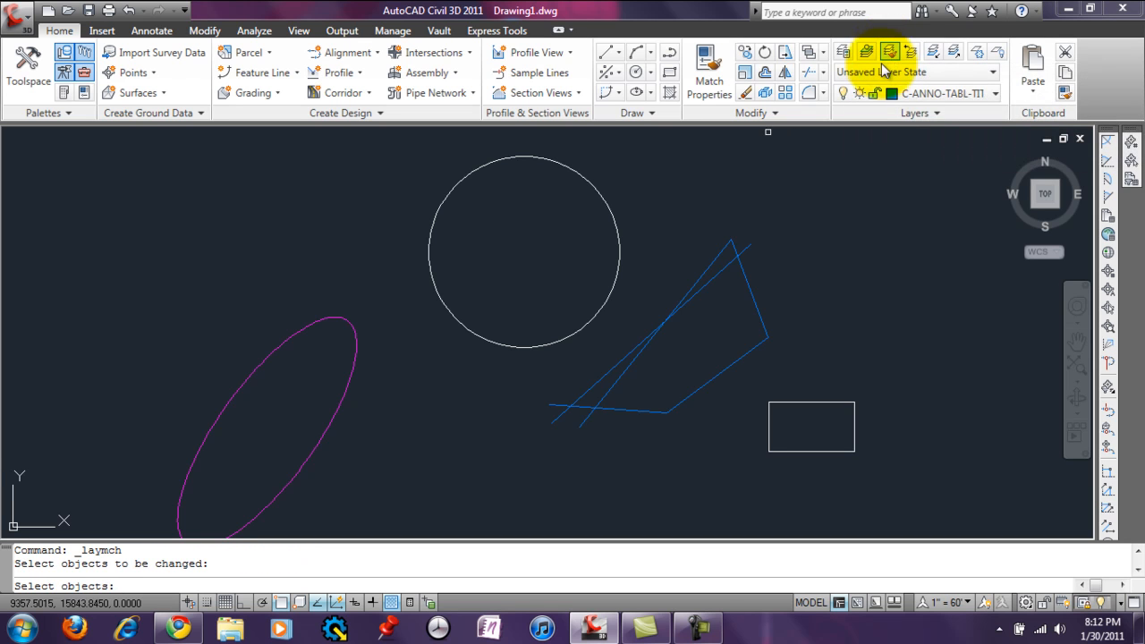
{"action": "left_click", "coordinate": [619, 272]}
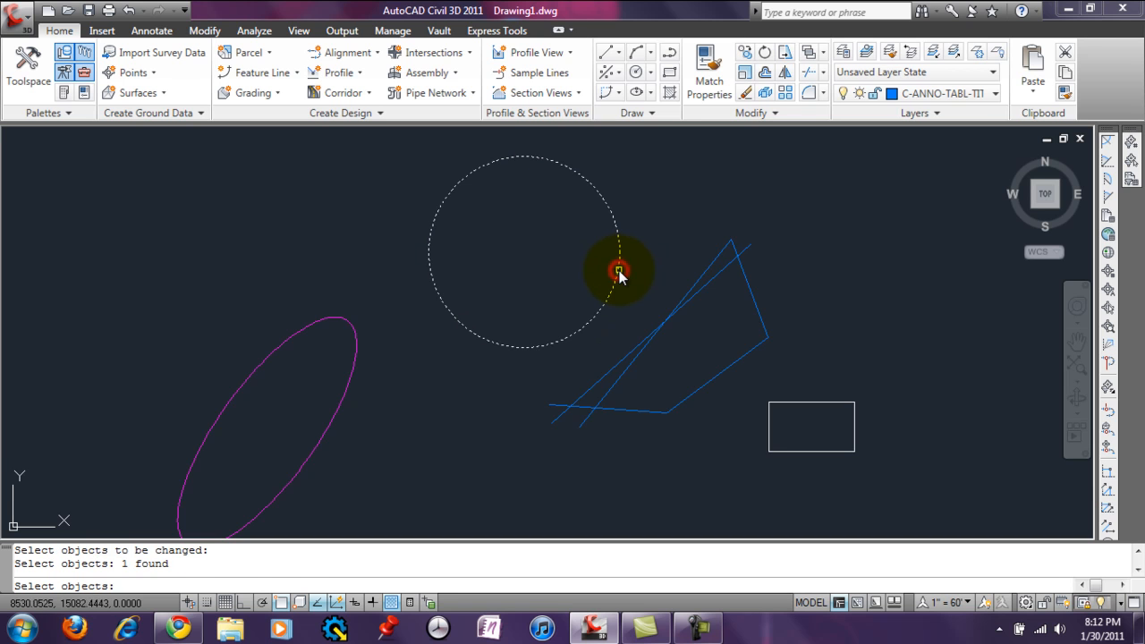
{"action": "key", "text": "Return"}
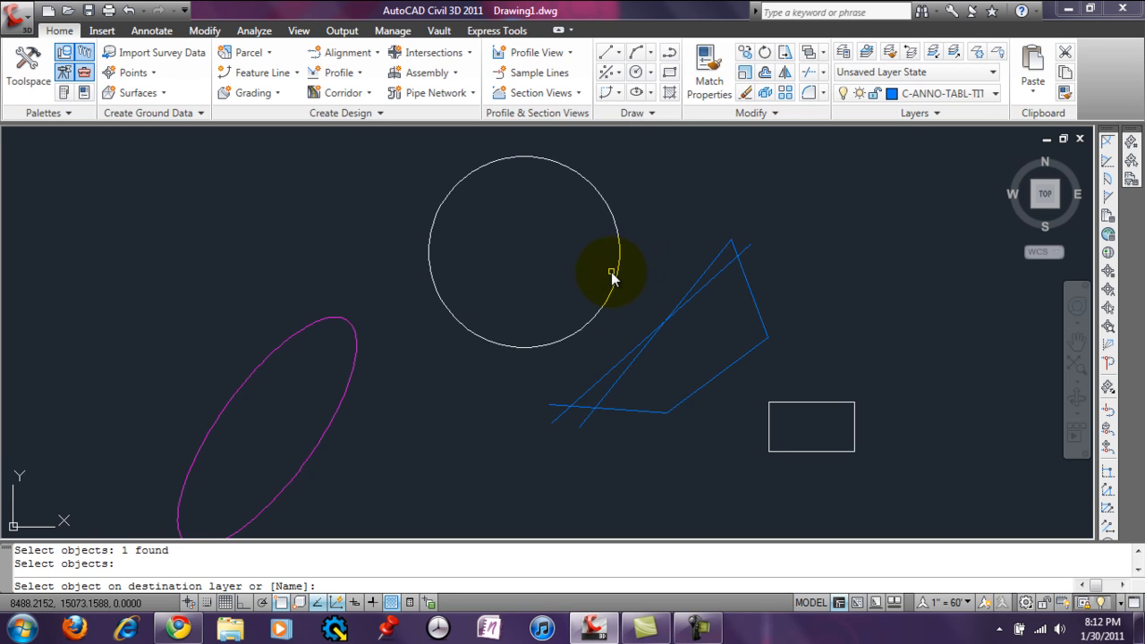
{"action": "left_click", "coordinate": [683, 308]}
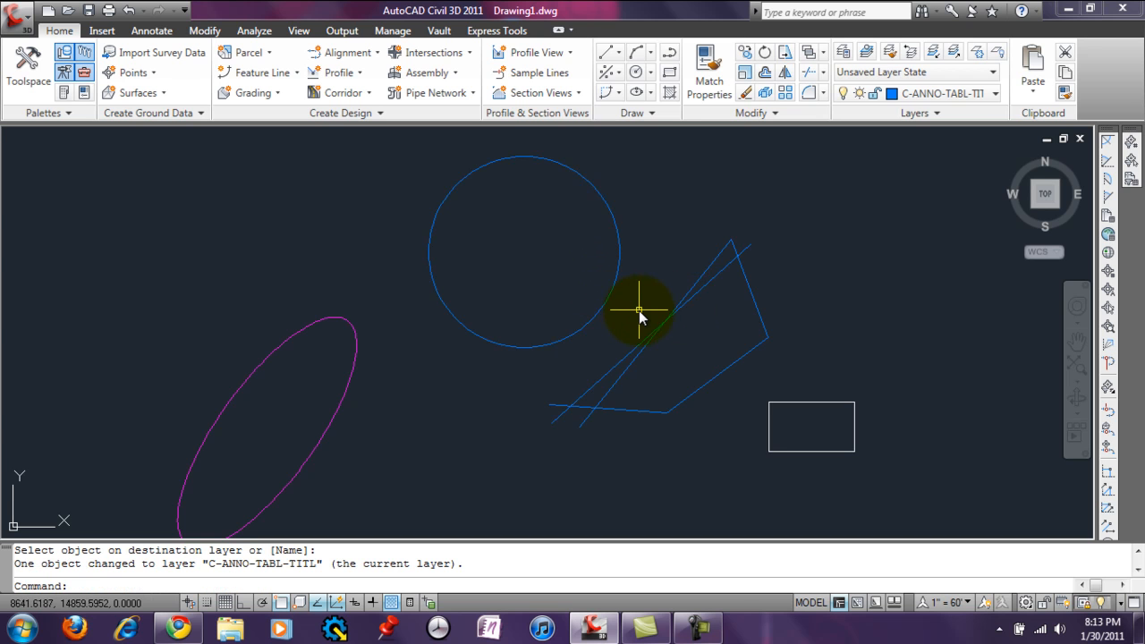
{"action": "left_click", "coordinate": [912, 54]}
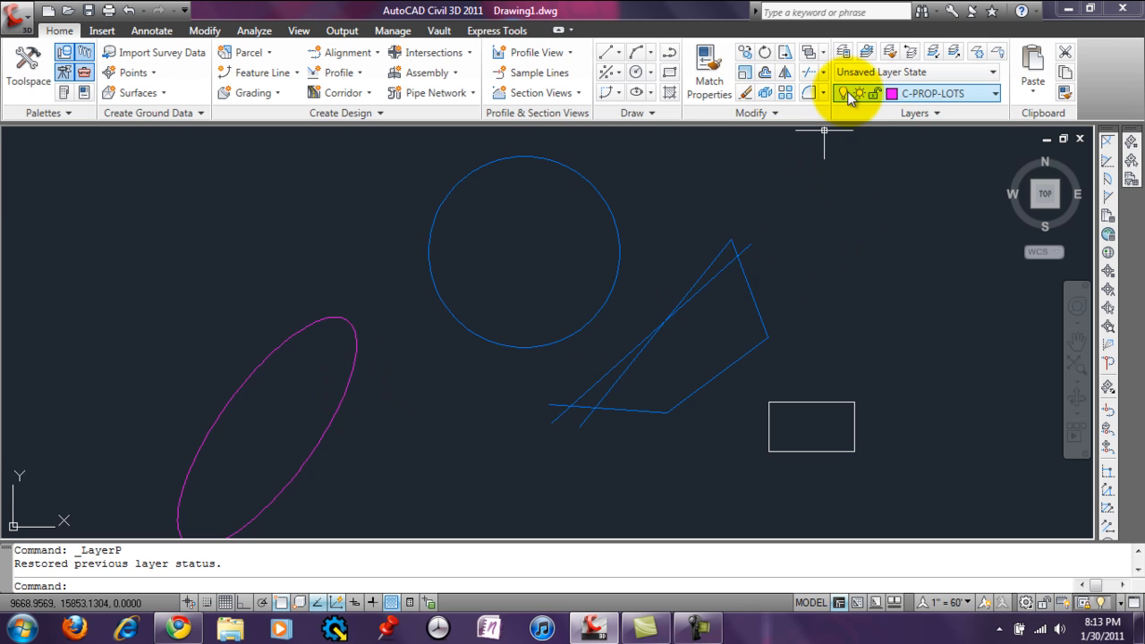
- Freeze the layers of the white rectangle and the blue lines by picking them, and restore the previous layer state
{"action": "left_click", "coordinate": [977, 54]}
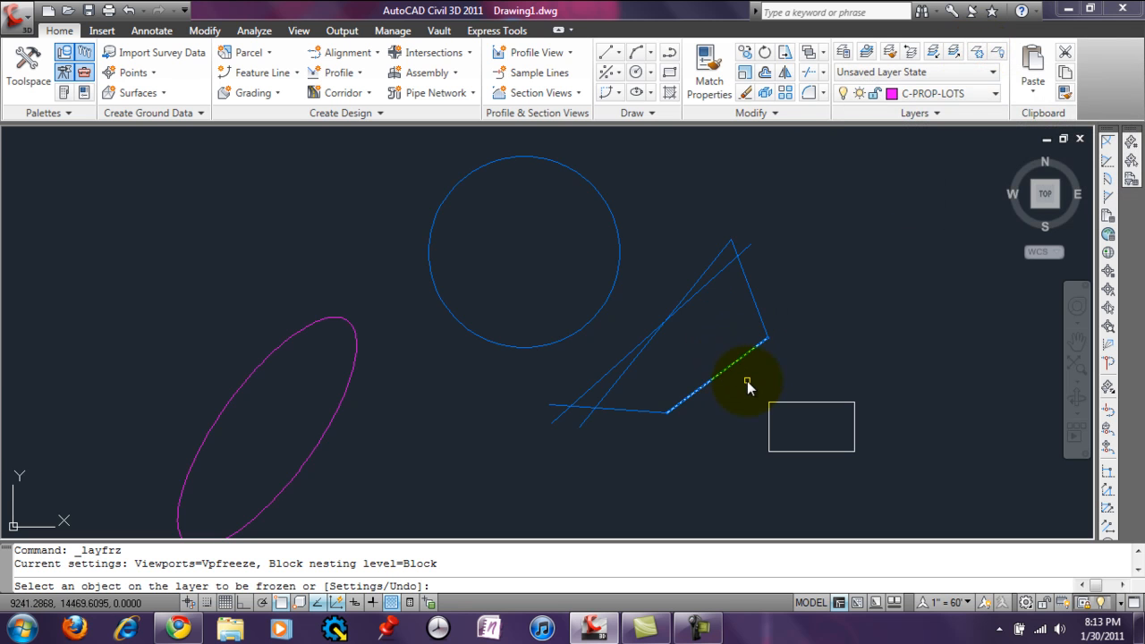
{"action": "left_click", "coordinate": [774, 409]}
{"action": "left_click", "coordinate": [774, 407]}
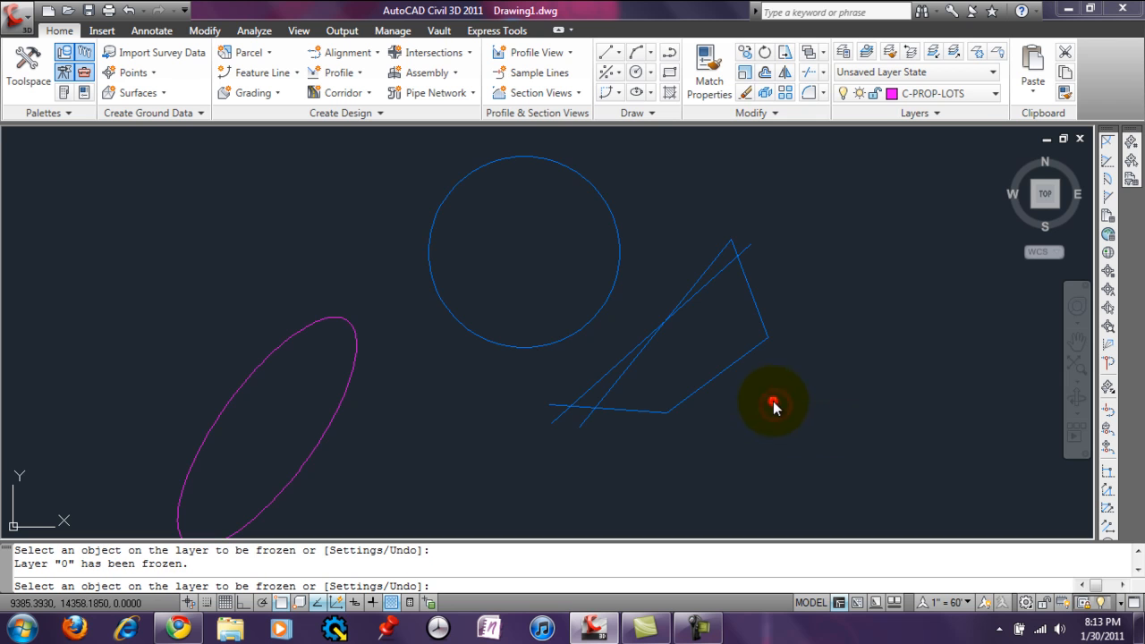
{"action": "left_click", "coordinate": [729, 370]}
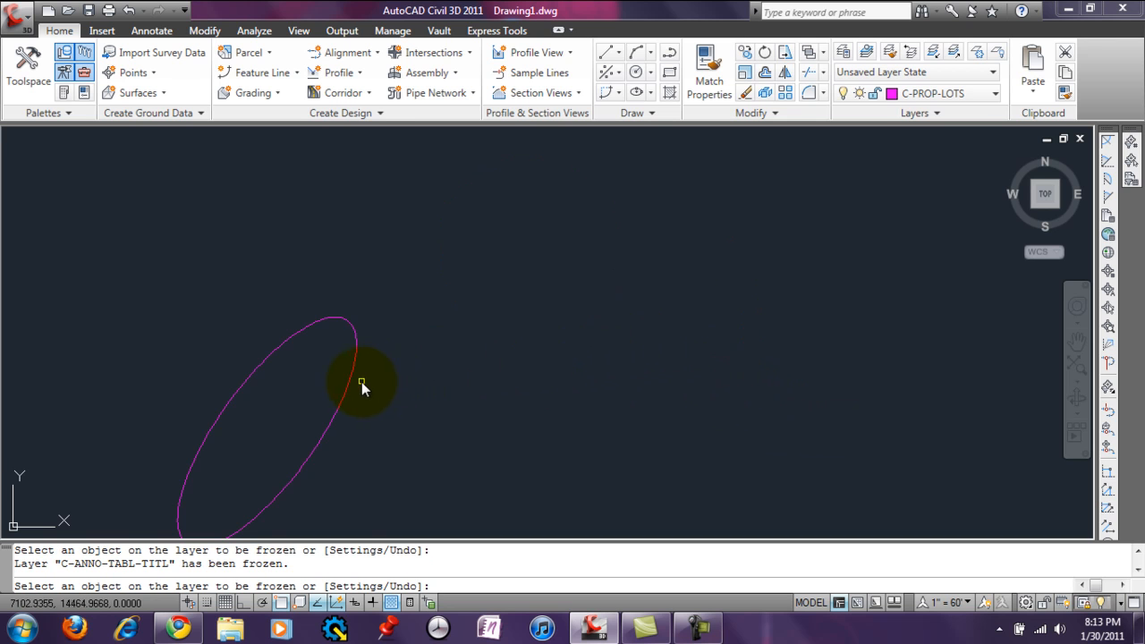
{"action": "key", "text": "Return"}
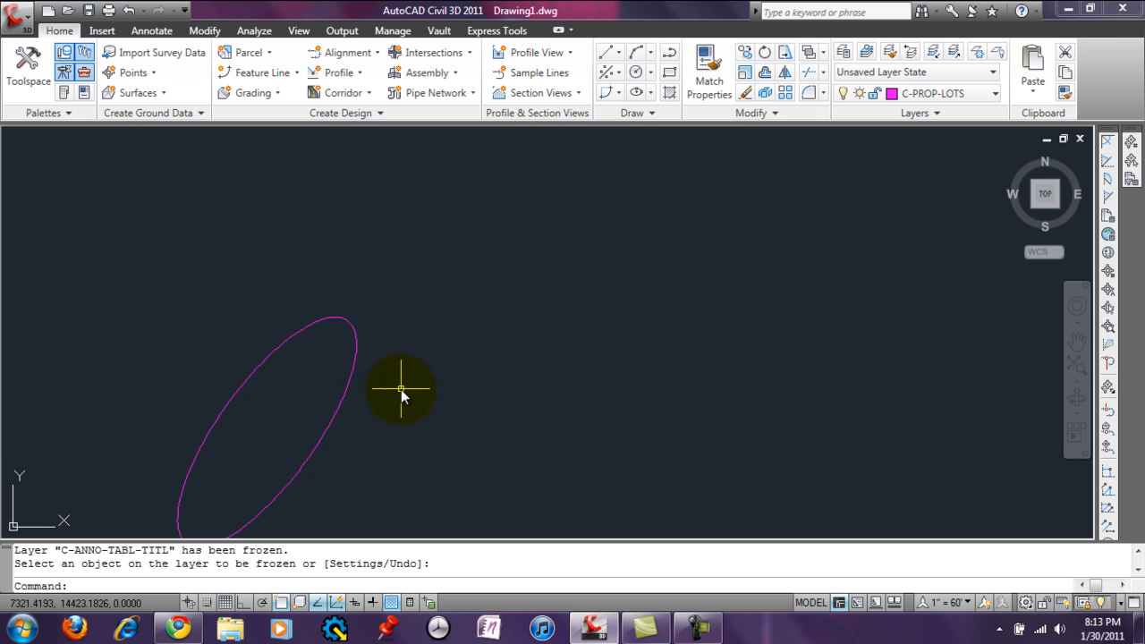
{"action": "left_click", "coordinate": [911, 54]}
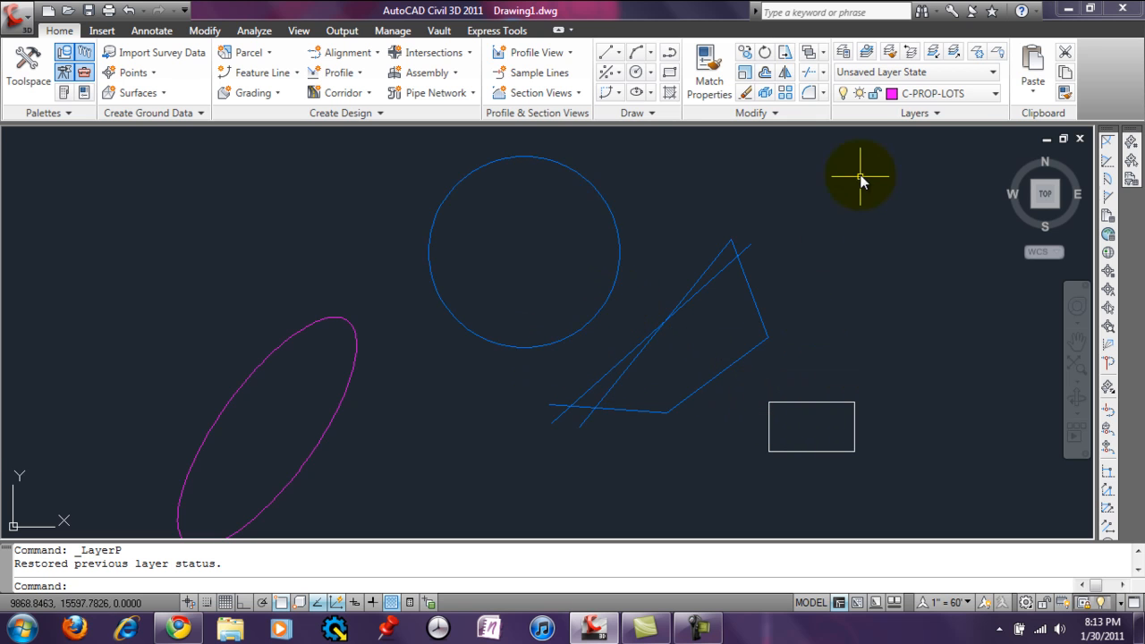
- Isolate the layer of the white rectangle by picking the rectangle
{"action": "left_click", "coordinate": [934, 54]}
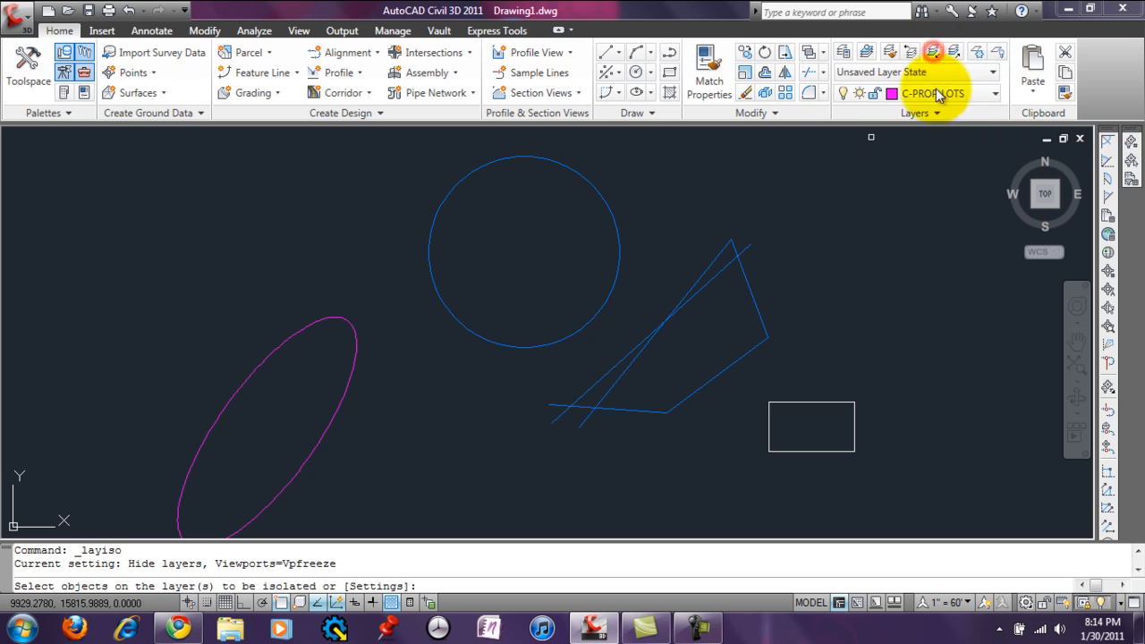
{"action": "left_click", "coordinate": [826, 403]}
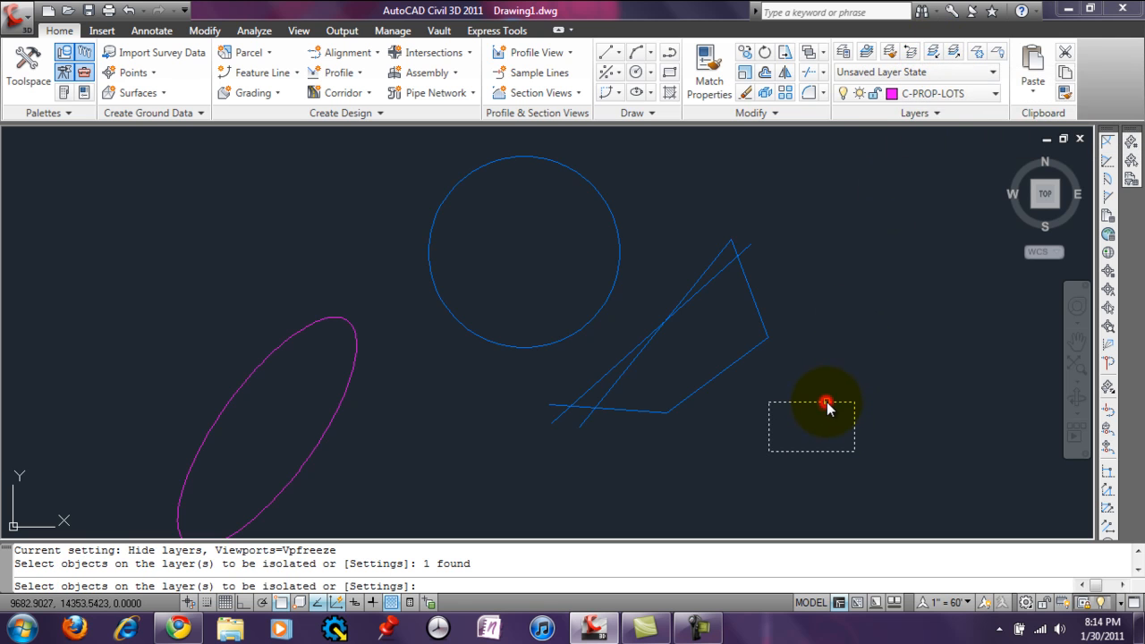
{"action": "key", "text": "Return"}
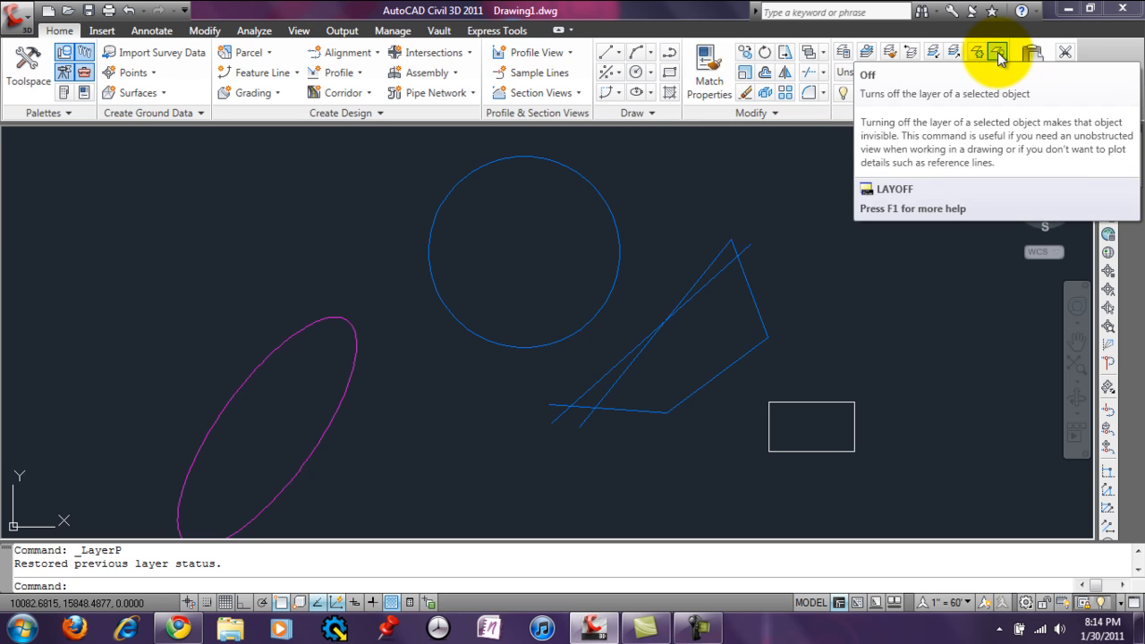
{"action": "left_click", "coordinate": [976, 113]}
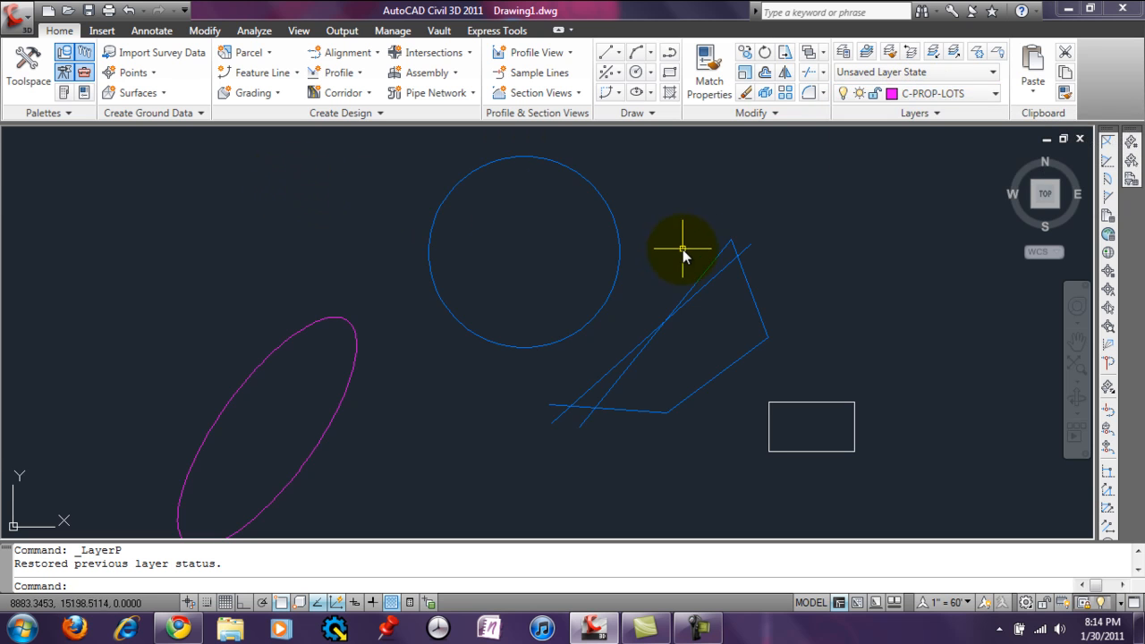
{"action": "left_click", "coordinate": [950, 116]}
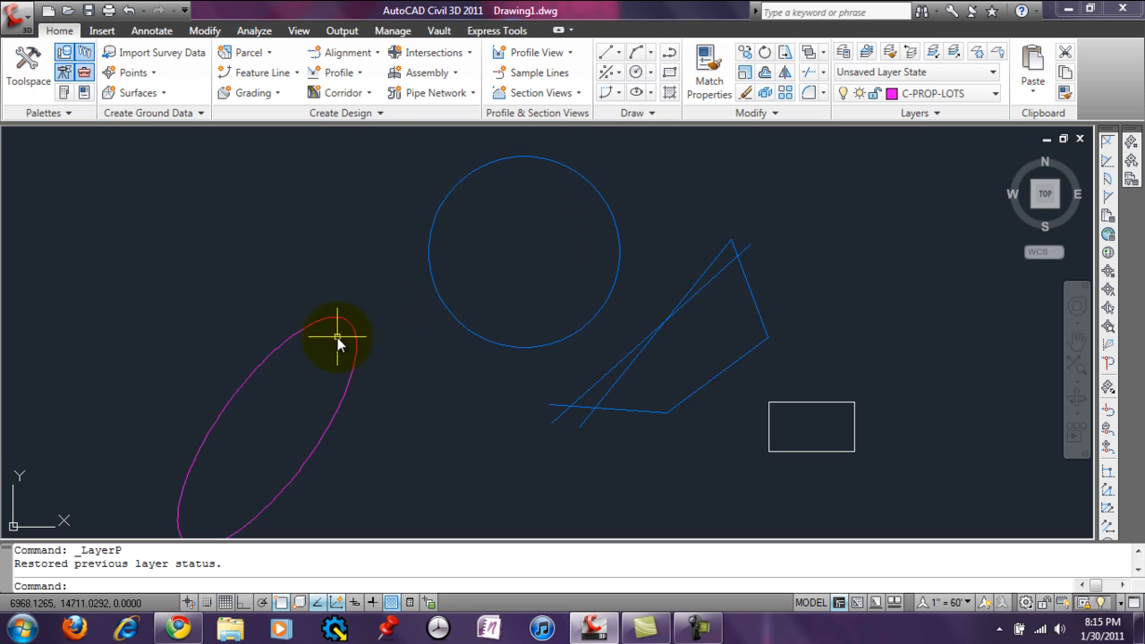
{"action": "left_click", "coordinate": [904, 110]}
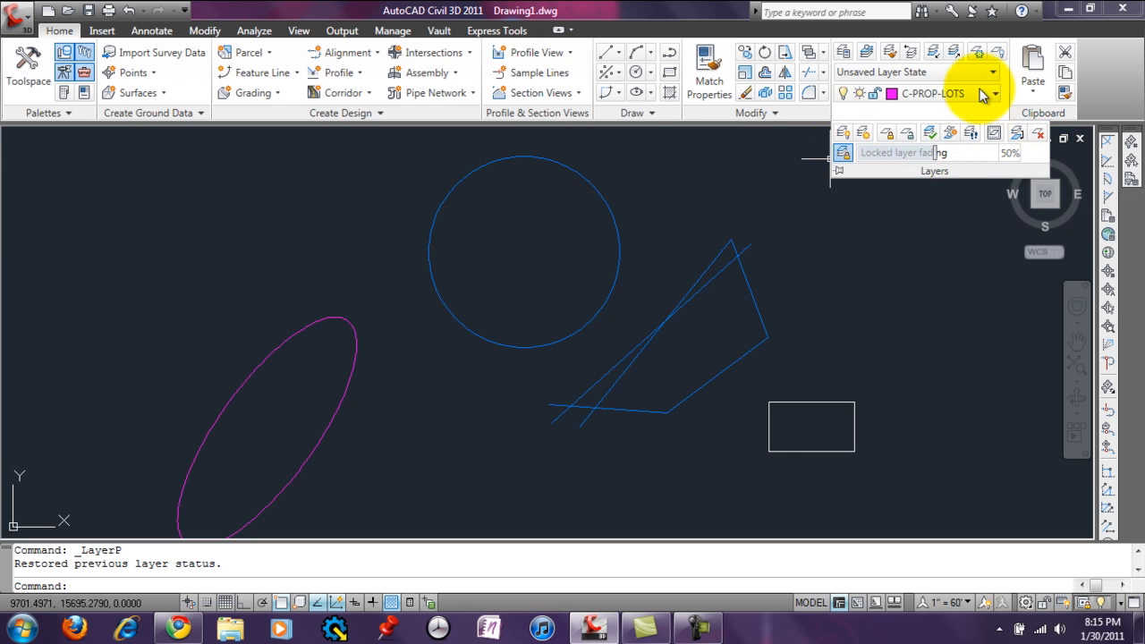
{"action": "left_click", "coordinate": [913, 235]}
{"action": "left_click", "coordinate": [898, 235]}
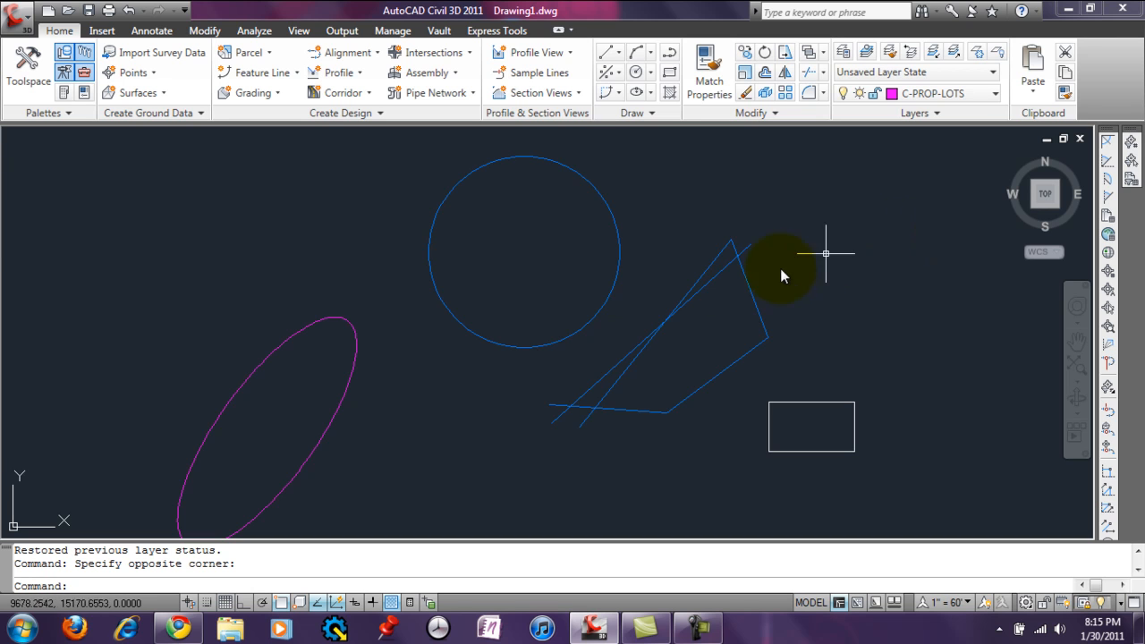
- Create a new layer named WATER in the Layer Properties Manager
{"action": "left_click", "coordinate": [846, 53]}
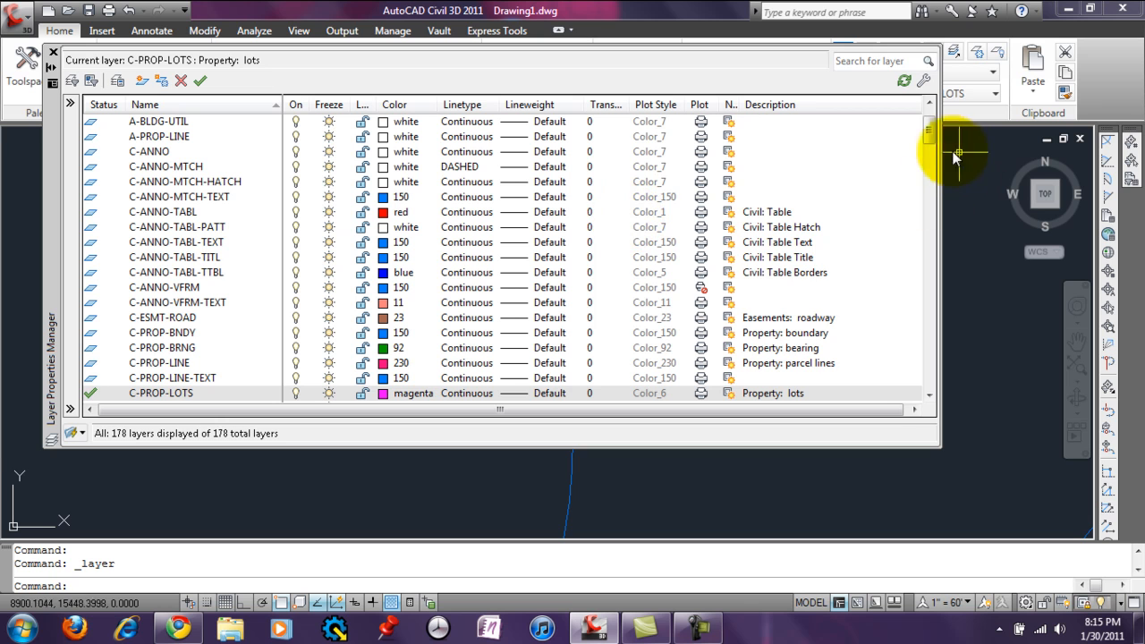
{"action": "left_click_drag", "start_coordinate": [931, 138], "coordinate": [931, 128]}
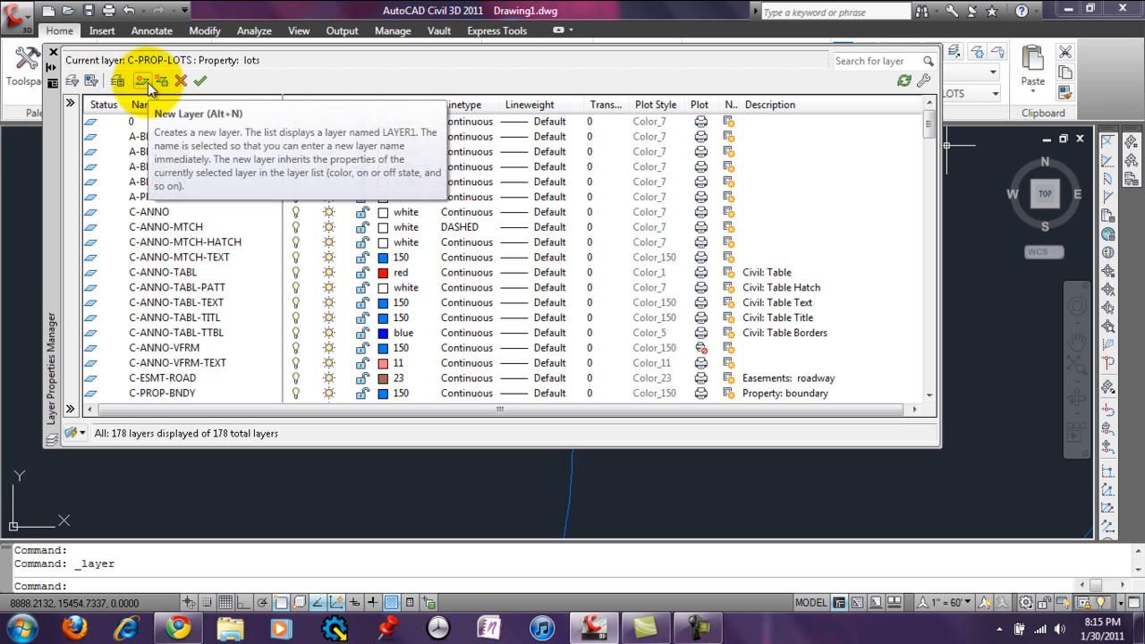
{"action": "left_click", "coordinate": [144, 82]}
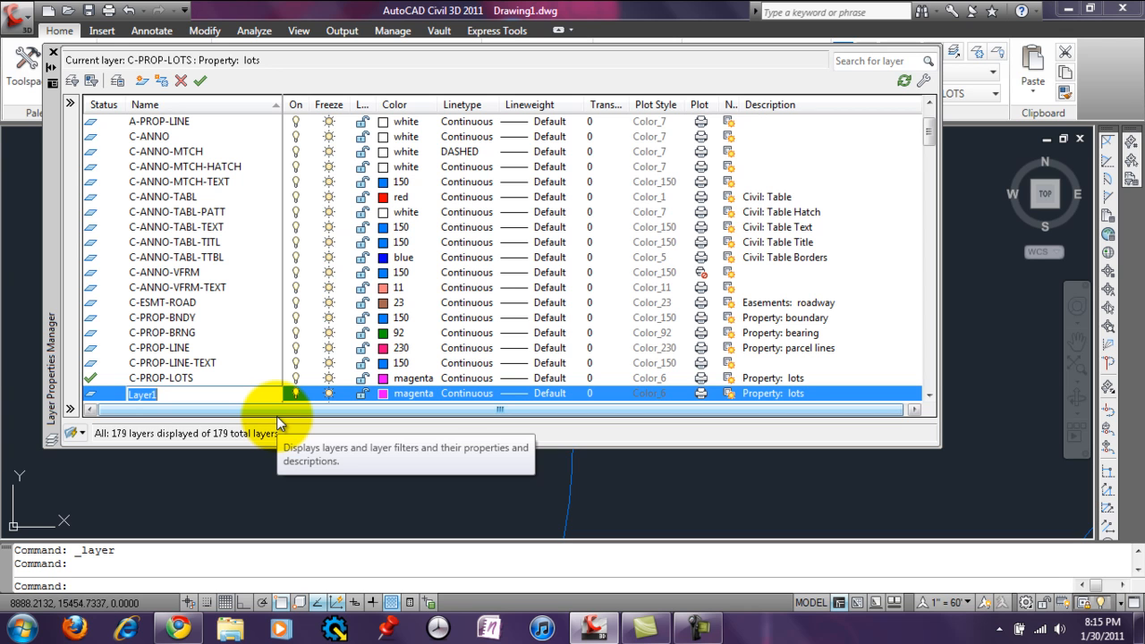
{"action": "type", "text": "Wat"}
{"action": "key", "text": "BackSpace"}
{"action": "key", "text": "BackSpace"}
{"action": "type", "text": "ATER"}
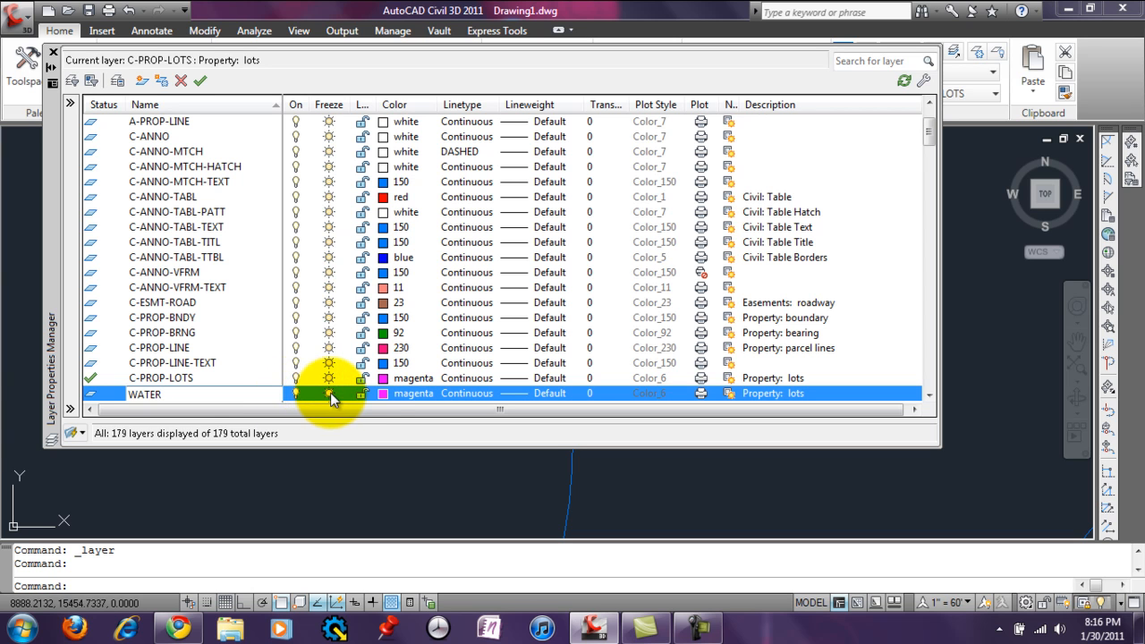
- Set the WATER layer's color to blue, index color 5
{"action": "left_click", "coordinate": [398, 394]}
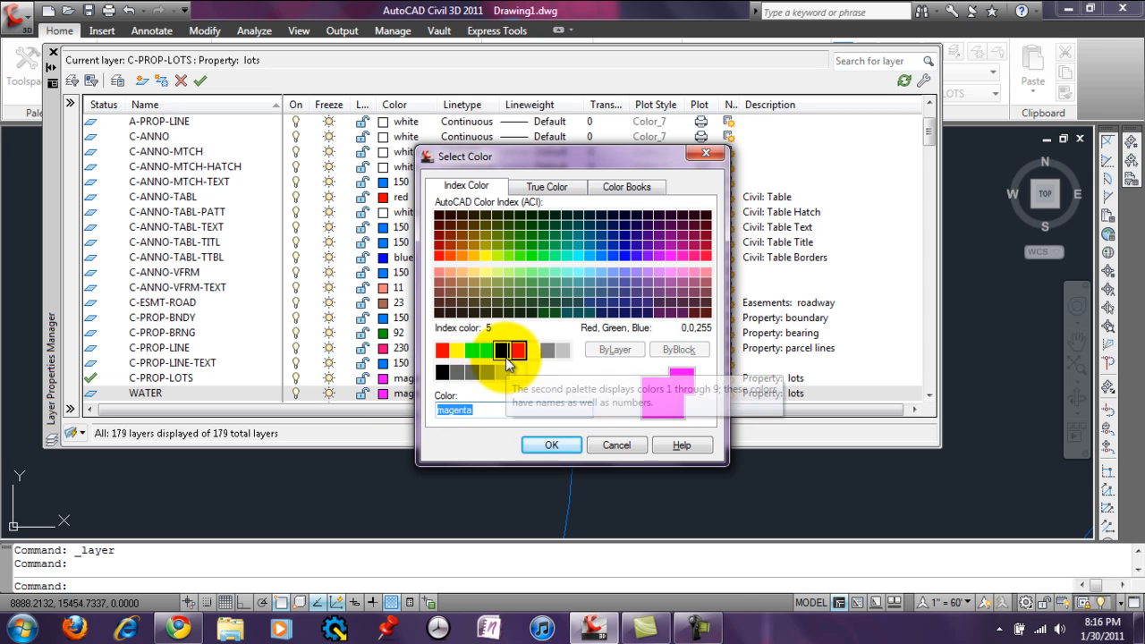
{"action": "left_click", "coordinate": [502, 351]}
{"action": "left_click", "coordinate": [551, 445]}
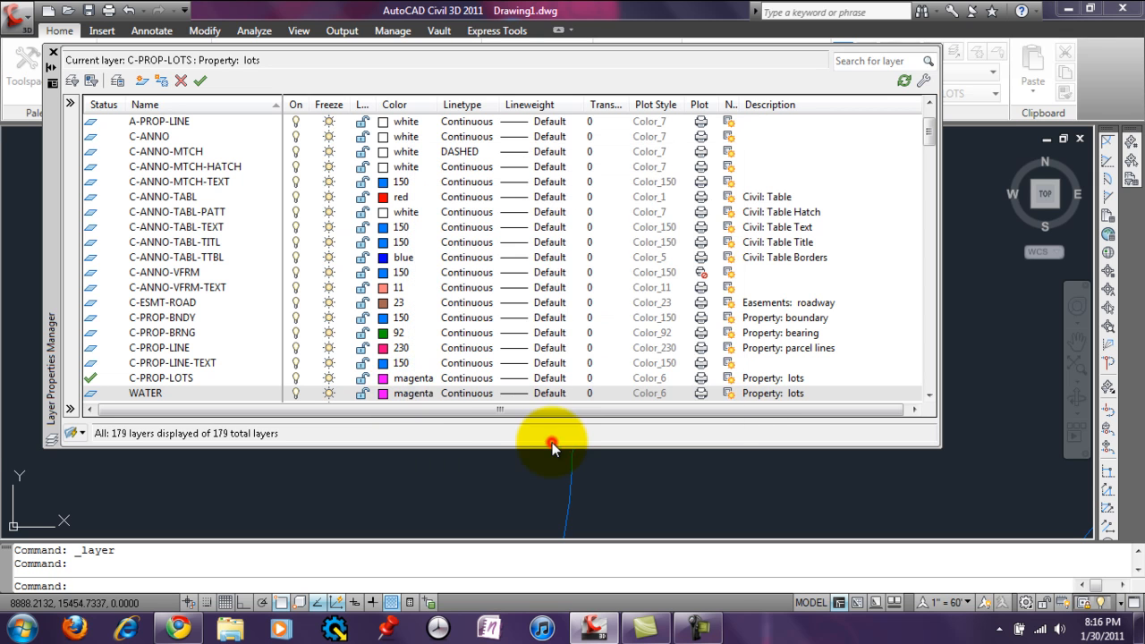
- Look through the linetypes available for the WATER layer and load the water linetype from acad.lin
{"action": "left_click", "coordinate": [463, 394]}
{"action": "scroll", "coordinate": [734, 350], "scroll_direction": "down", "scroll_amount": 1}
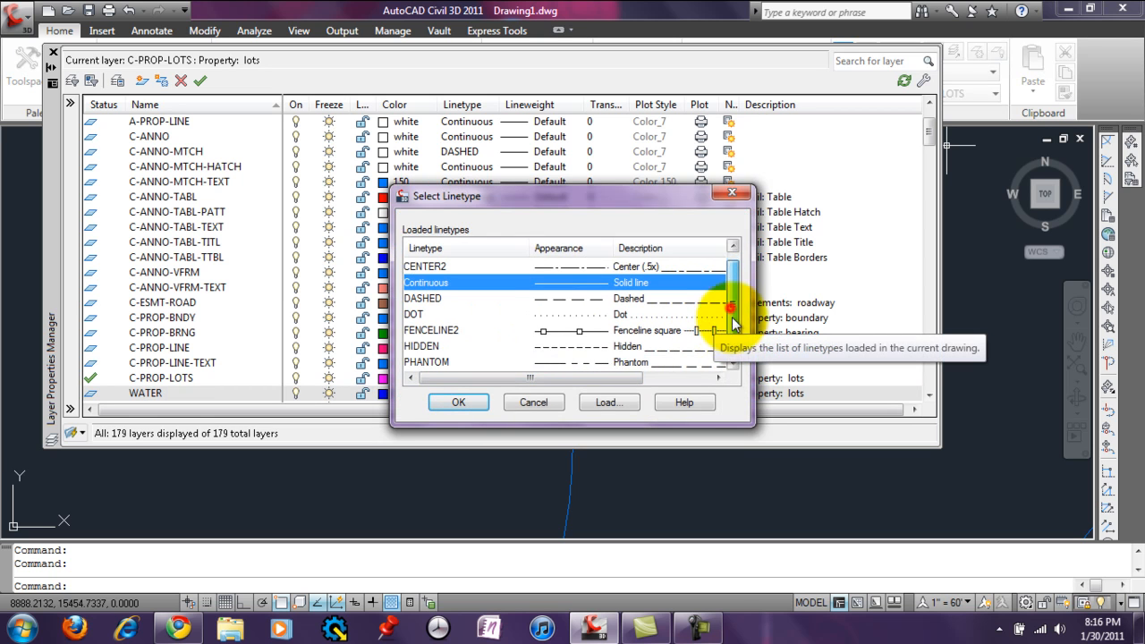
{"action": "scroll", "coordinate": [736, 357], "scroll_direction": "up", "scroll_amount": 1}
{"action": "scroll", "coordinate": [736, 358], "scroll_direction": "down", "scroll_amount": 1}
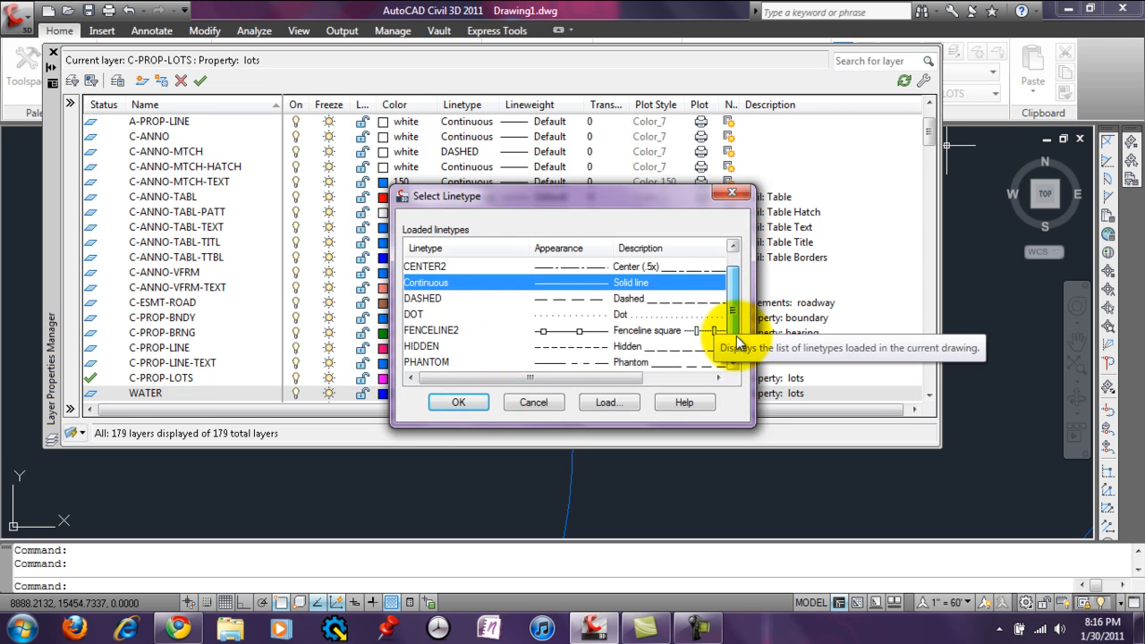
{"action": "scroll", "coordinate": [739, 371], "scroll_direction": "up", "scroll_amount": 1}
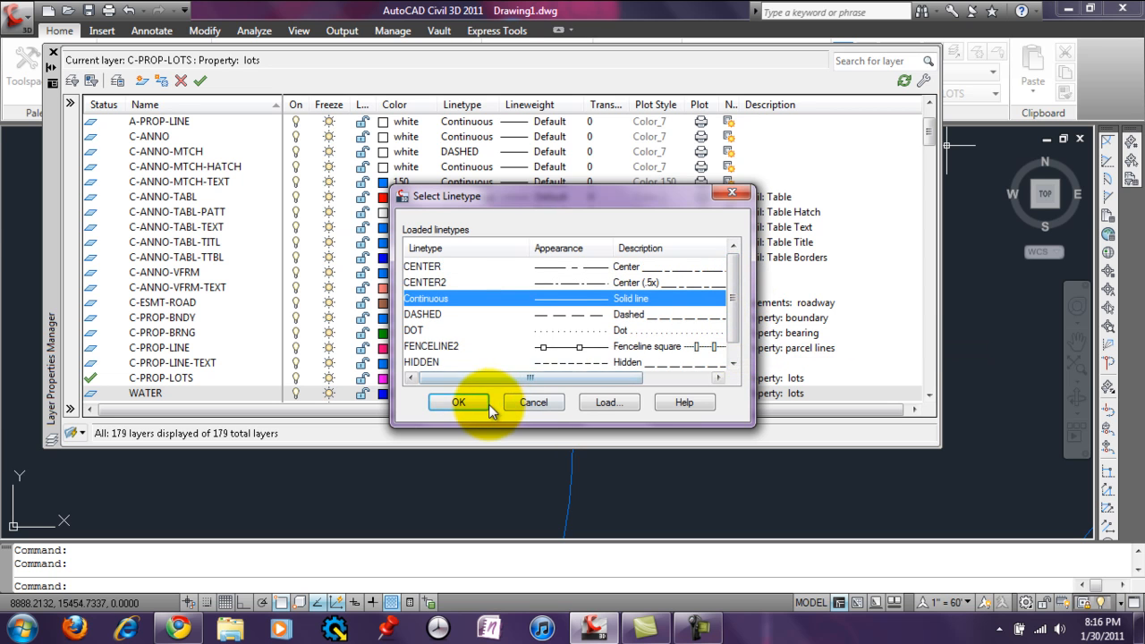
{"action": "left_click", "coordinate": [608, 403]}
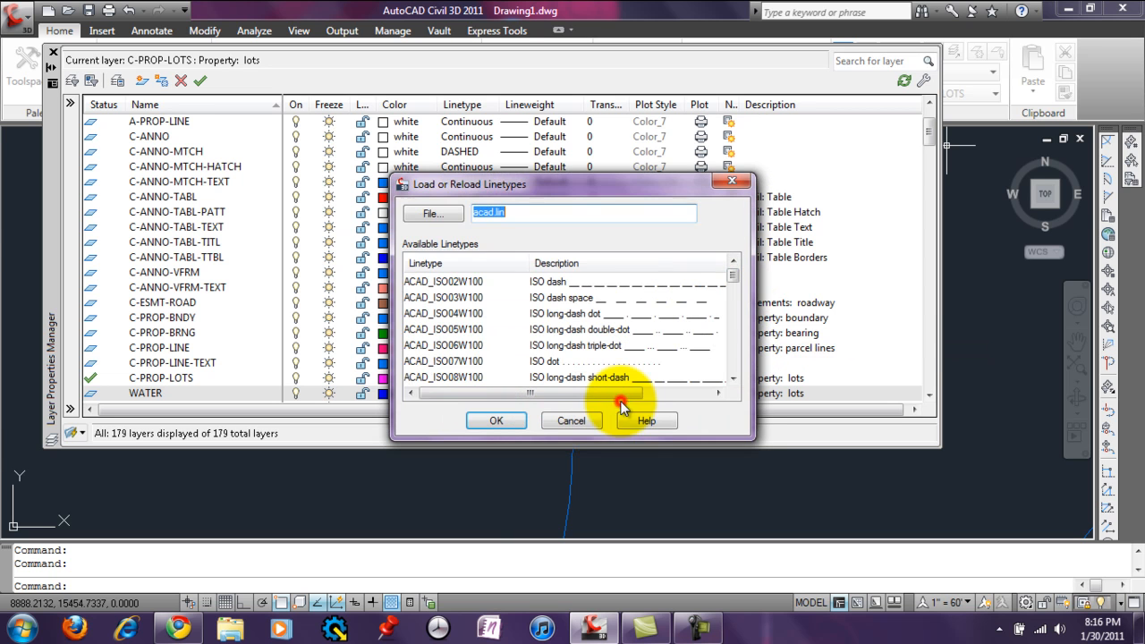
{"action": "left_click_drag", "start_coordinate": [723, 274], "coordinate": [725, 373]}
{"action": "left_click", "coordinate": [424, 361]}
{"action": "left_click", "coordinate": [484, 418]}
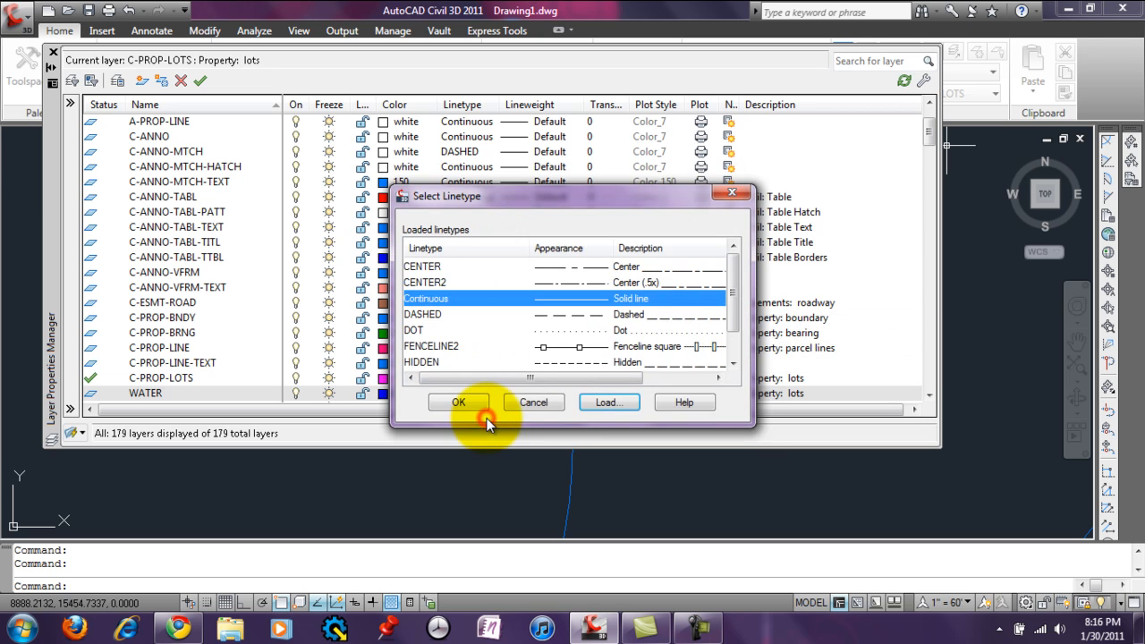
- Assign the WATER linetype to the WATER layer, and view its lineweight choices without changing the lineweight
{"action": "left_click_drag", "start_coordinate": [732, 307], "coordinate": [732, 376]}
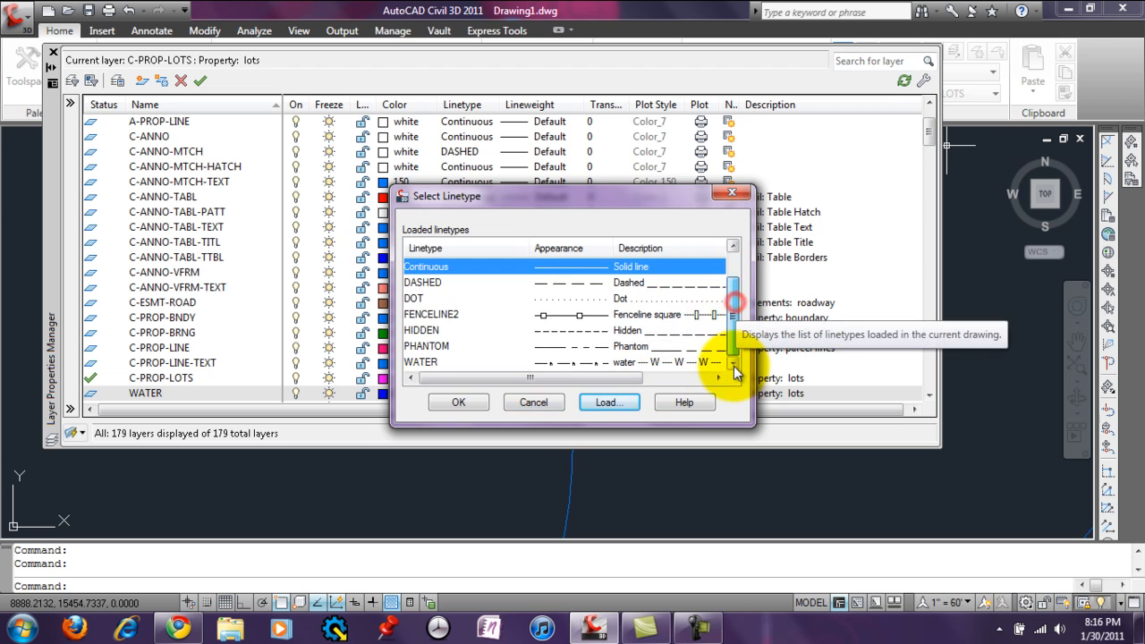
{"action": "left_click", "coordinate": [657, 361]}
{"action": "left_click", "coordinate": [456, 402]}
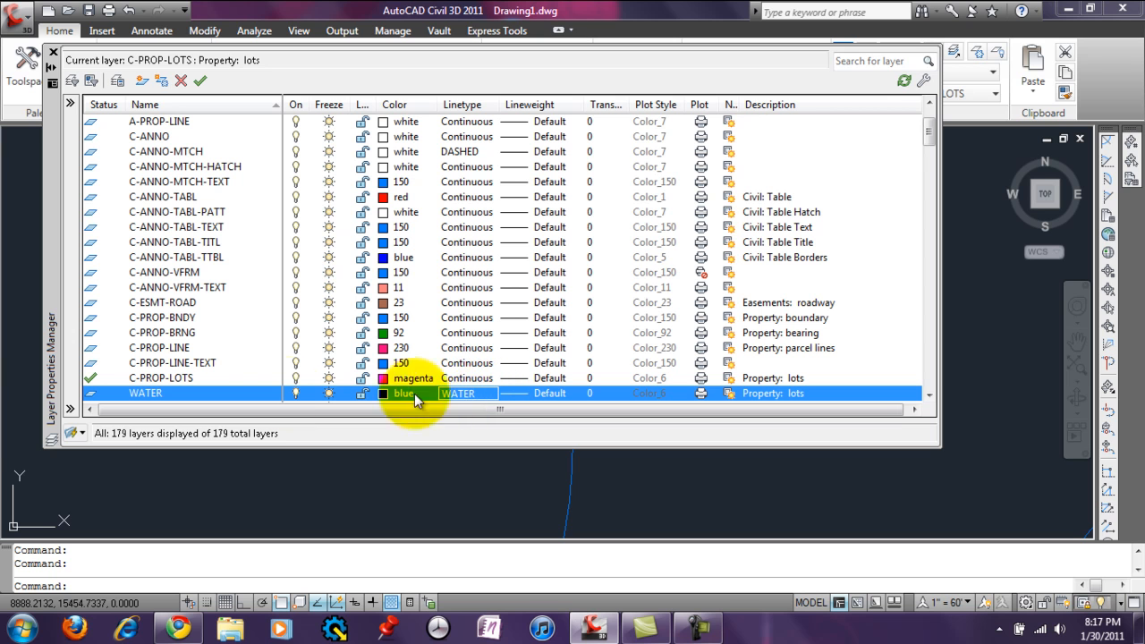
{"action": "left_click", "coordinate": [522, 394]}
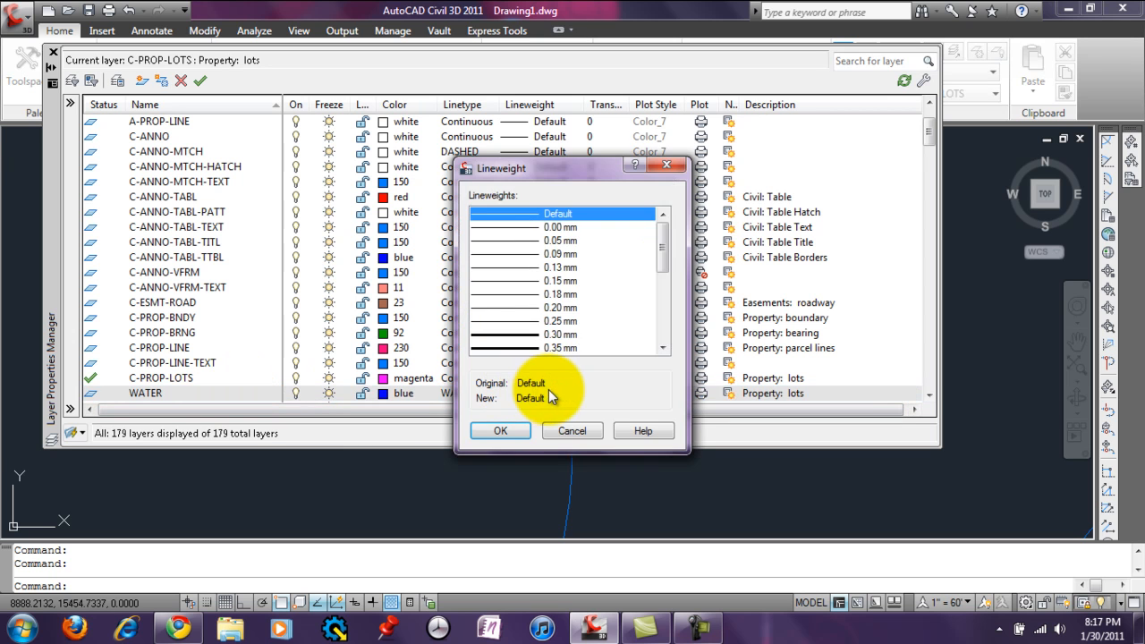
{"action": "left_click", "coordinate": [585, 429]}
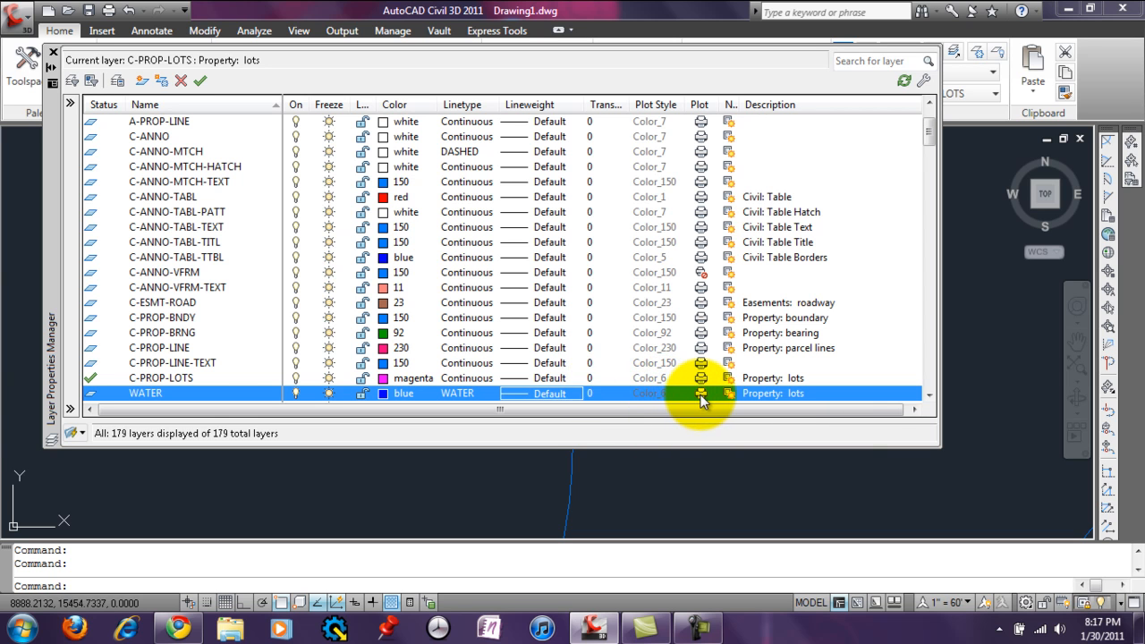
- Replace the WATER layer's description with Water
{"action": "left_click", "coordinate": [782, 396]}
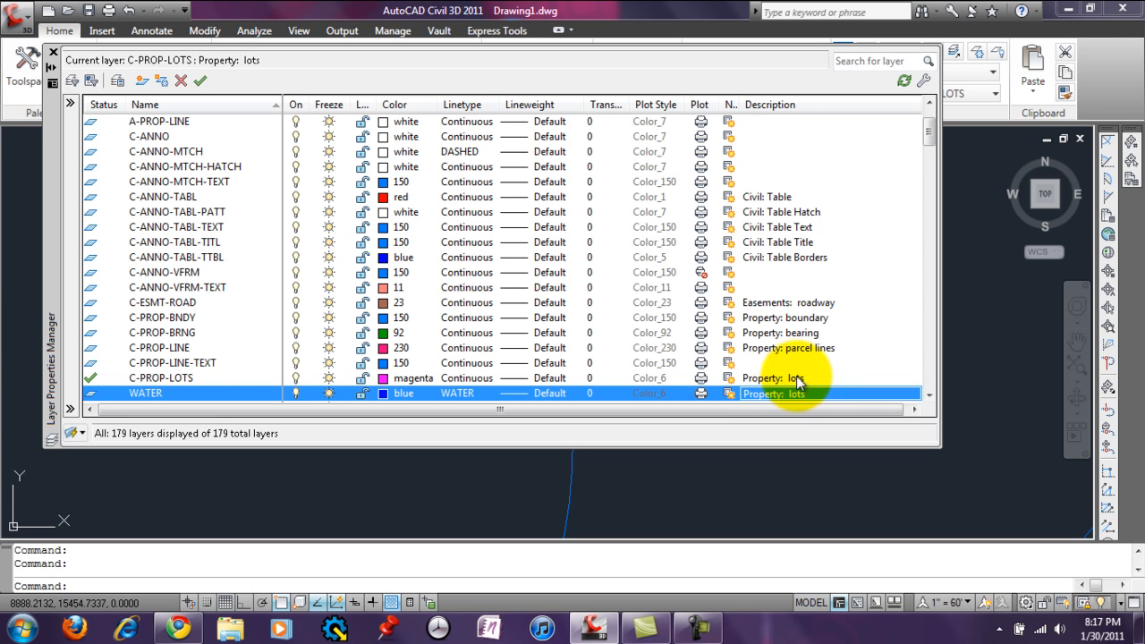
{"action": "left_click", "coordinate": [810, 395]}
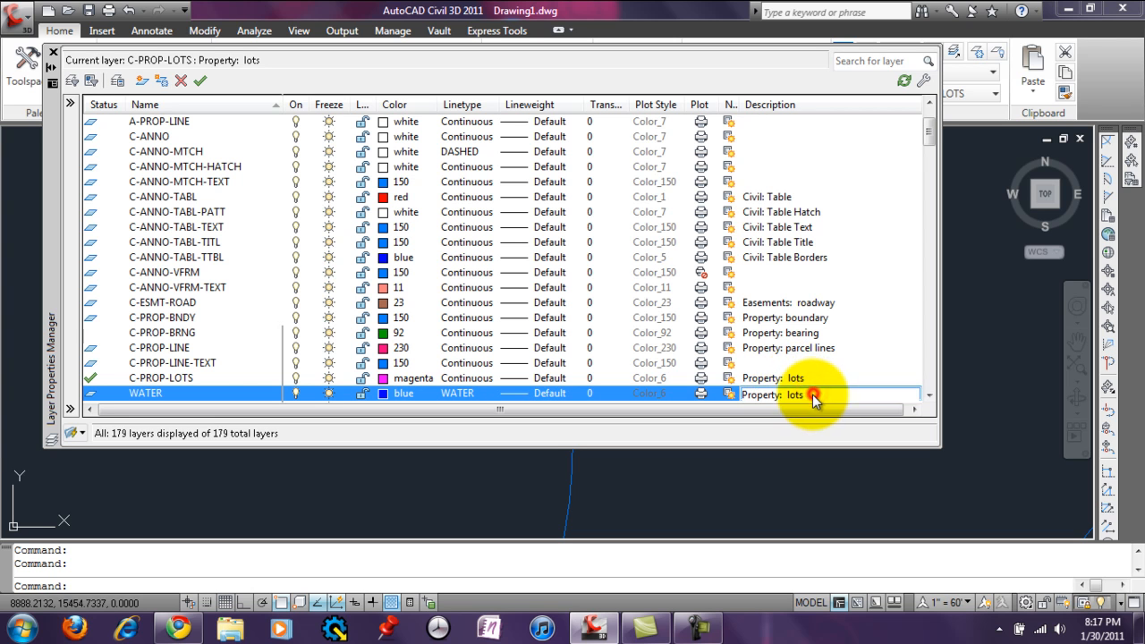
{"action": "left_click_drag", "start_coordinate": [812, 397], "coordinate": [732, 400]}
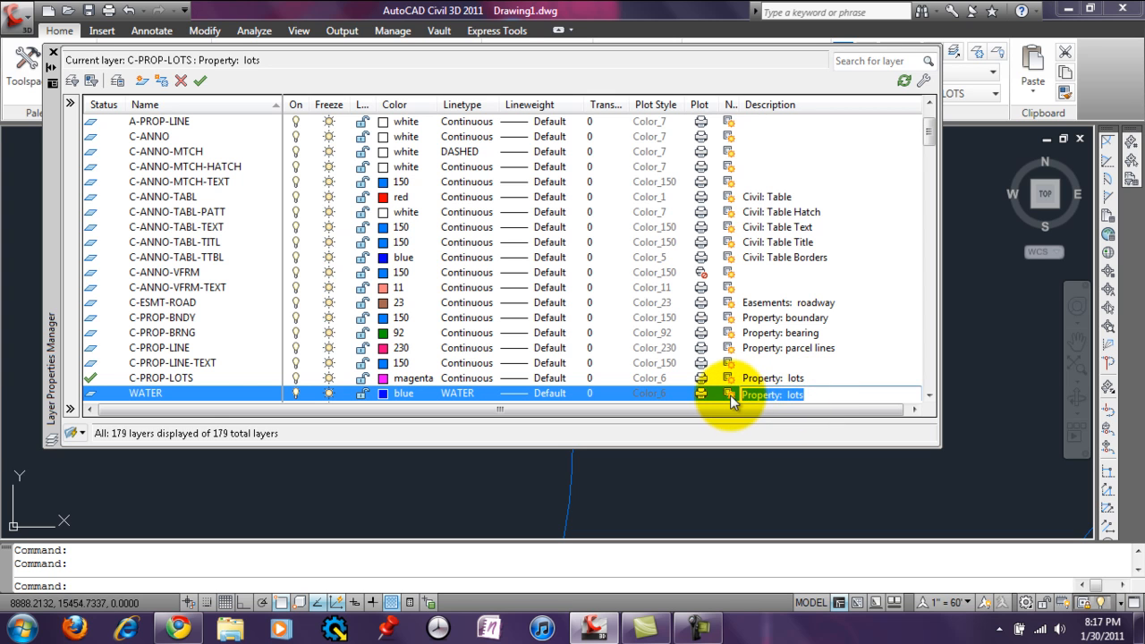
{"action": "type", "text": "wAT"}
{"action": "key", "text": "BackSpace"}
{"action": "key", "text": "BackSpace"}
{"action": "key", "text": "BackSpace"}
{"action": "type", "text": "Water"}
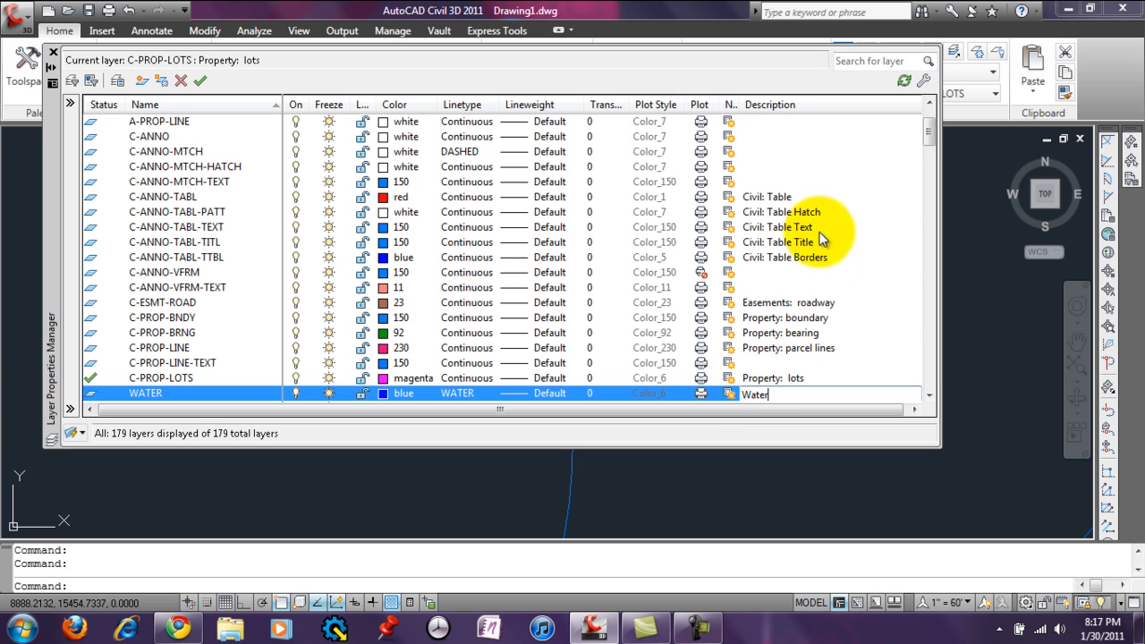
{"action": "left_click", "coordinate": [801, 348]}
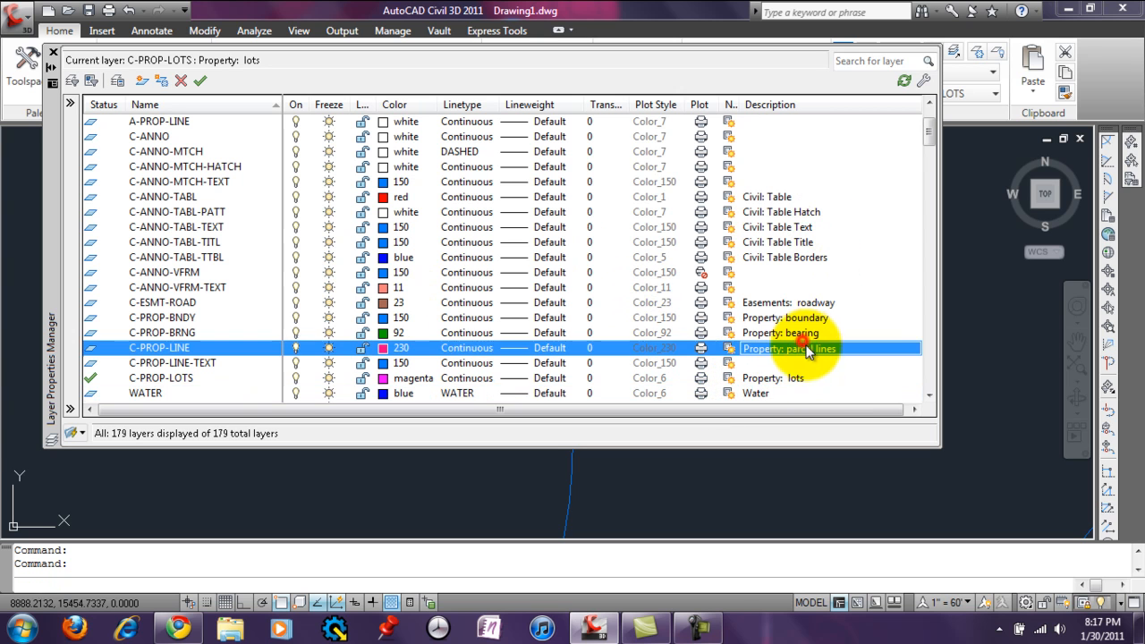
{"action": "left_click", "coordinate": [797, 388]}
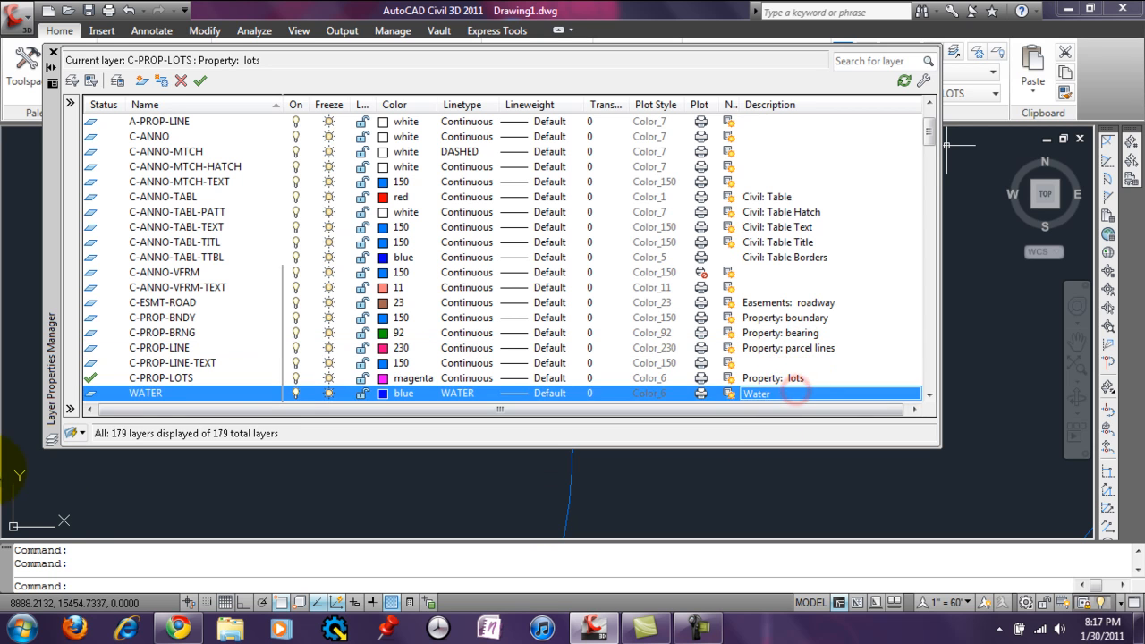
- Make WATER the current layer and close the Layer Properties Manager
{"action": "left_click", "coordinate": [92, 395]}
{"action": "left_click", "coordinate": [197, 79]}
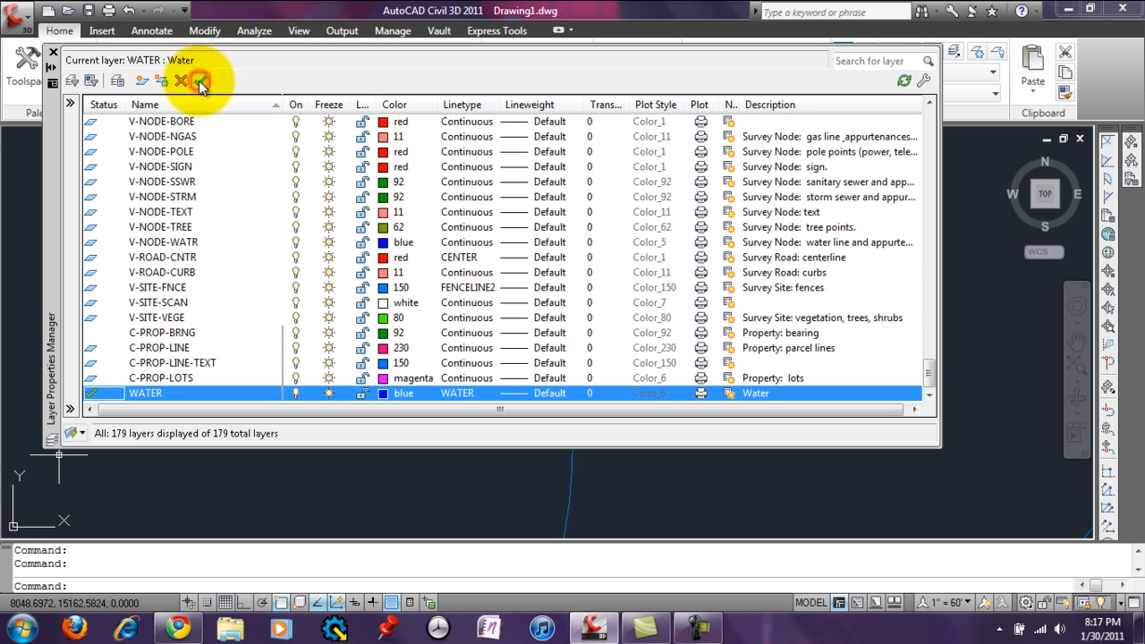
{"action": "left_click", "coordinate": [53, 52]}
- Draw a diagonal line about 1793 units long on the WATER layer, sloping down to the right past the white rectangle
{"action": "scroll", "coordinate": [441, 245], "scroll_direction": "down", "scroll_amount": 5}
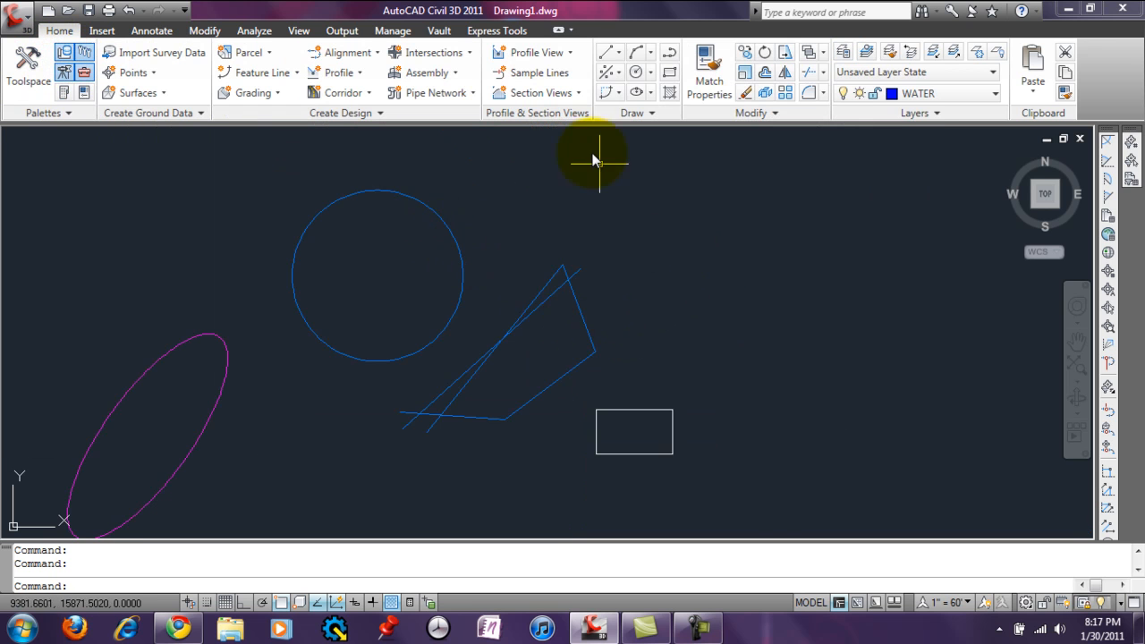
{"action": "left_click", "coordinate": [611, 56]}
{"action": "left_click", "coordinate": [635, 77]}
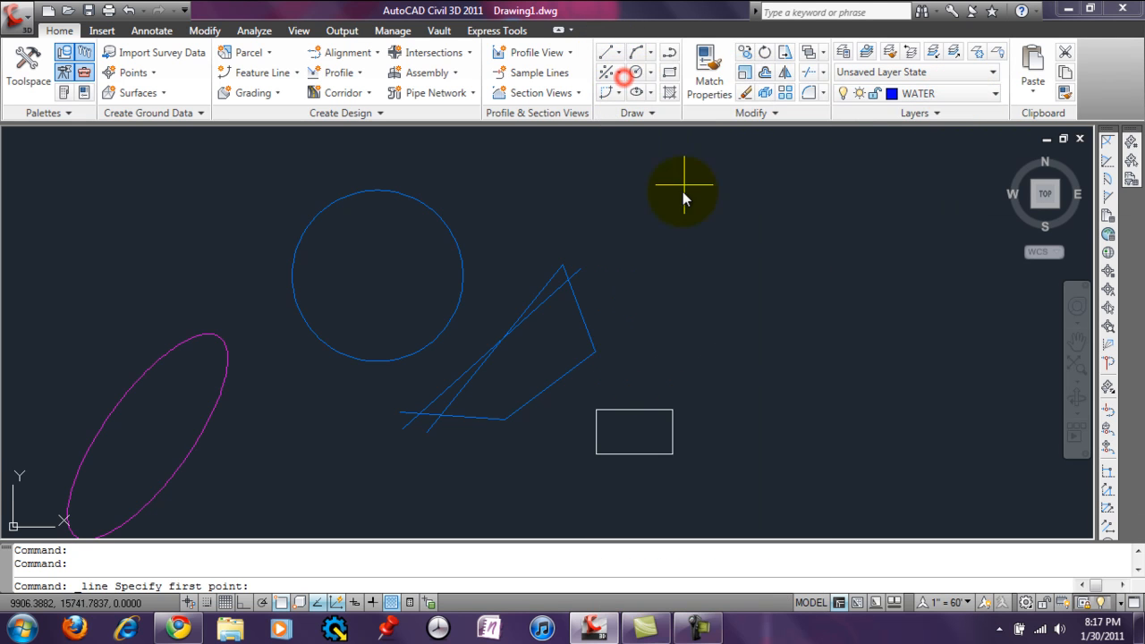
{"action": "left_click", "coordinate": [603, 213]}
{"action": "left_click", "coordinate": [799, 426]}
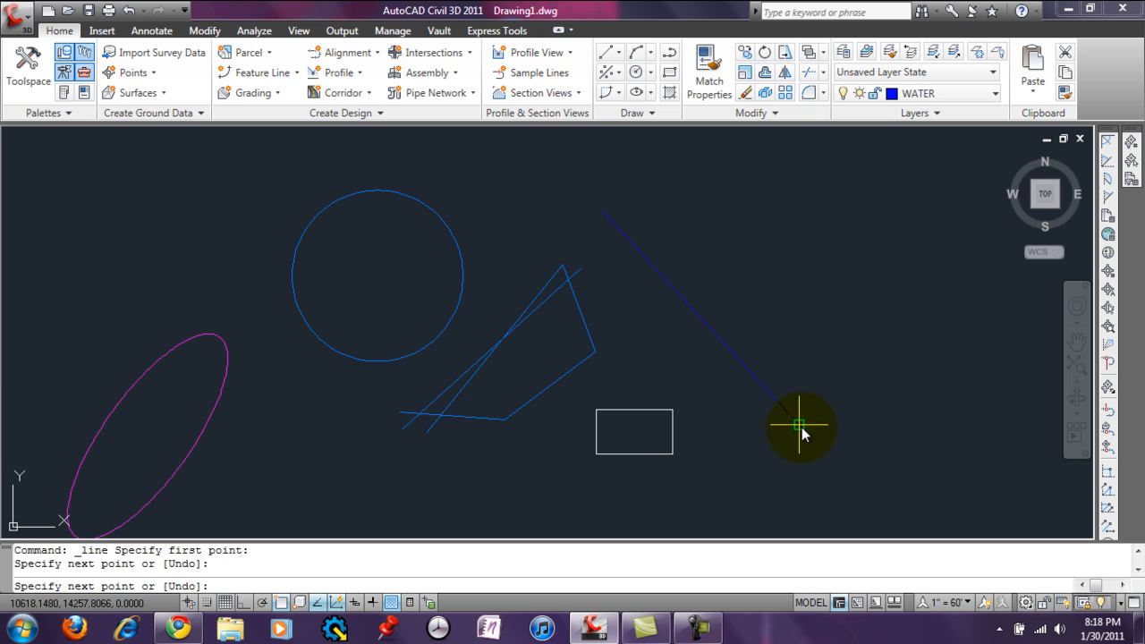
{"action": "right_click", "coordinate": [801, 427]}
- Examine the new diagonal line up close and check its layer in the layer list, keeping WATER current
{"action": "scroll", "coordinate": [723, 367], "scroll_direction": "up", "scroll_amount": 6}
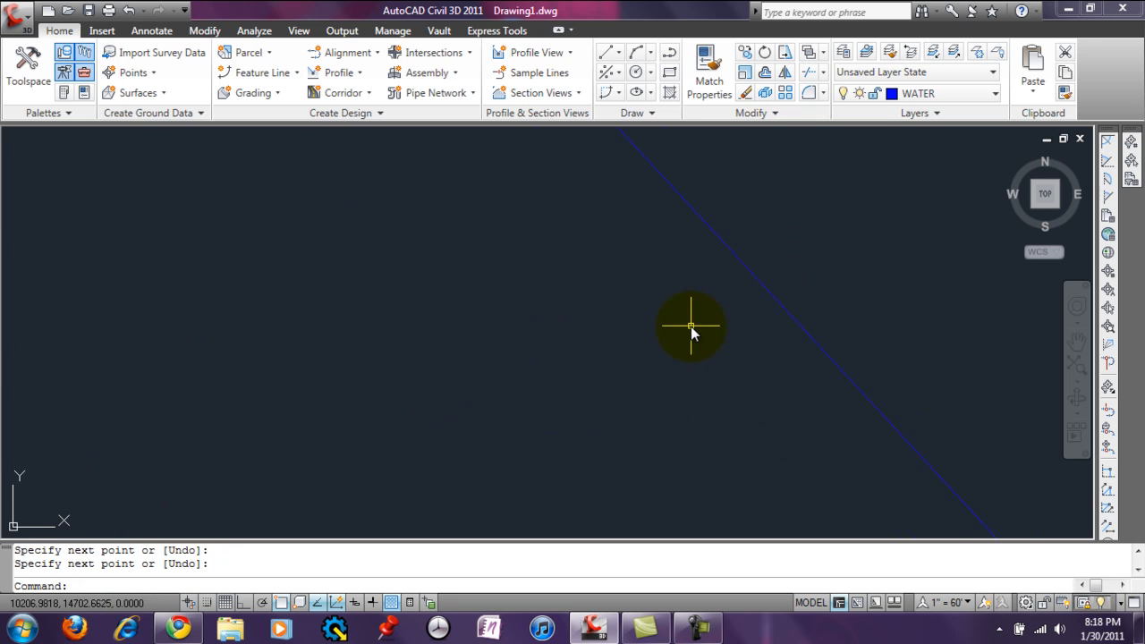
{"action": "left_click", "coordinate": [804, 258]}
{"action": "left_click", "coordinate": [677, 358]}
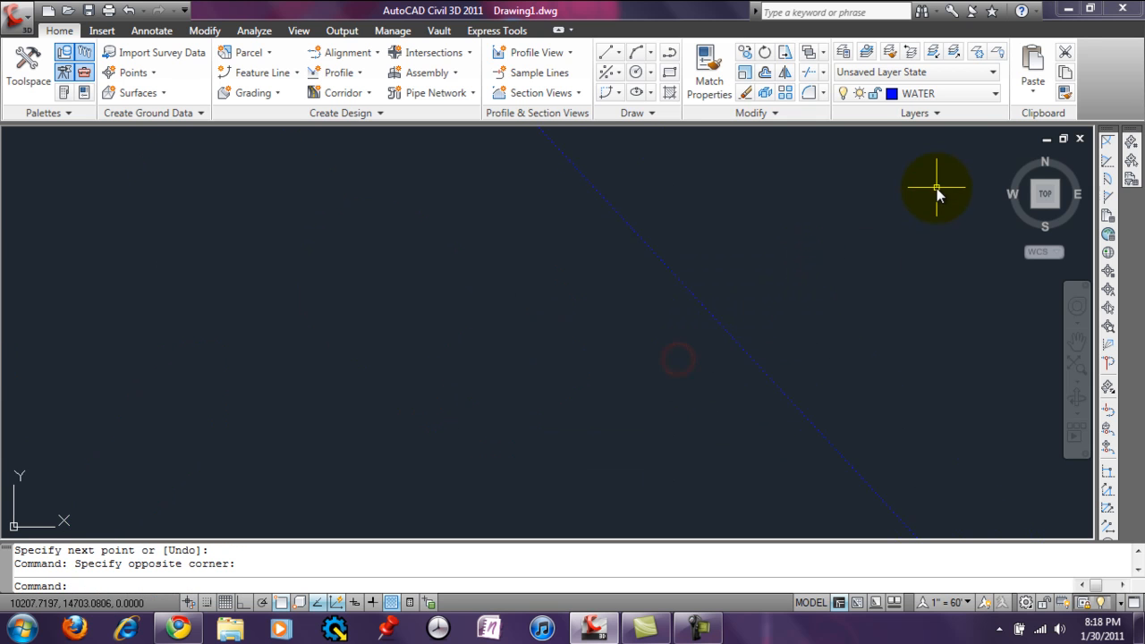
{"action": "left_click", "coordinate": [995, 94]}
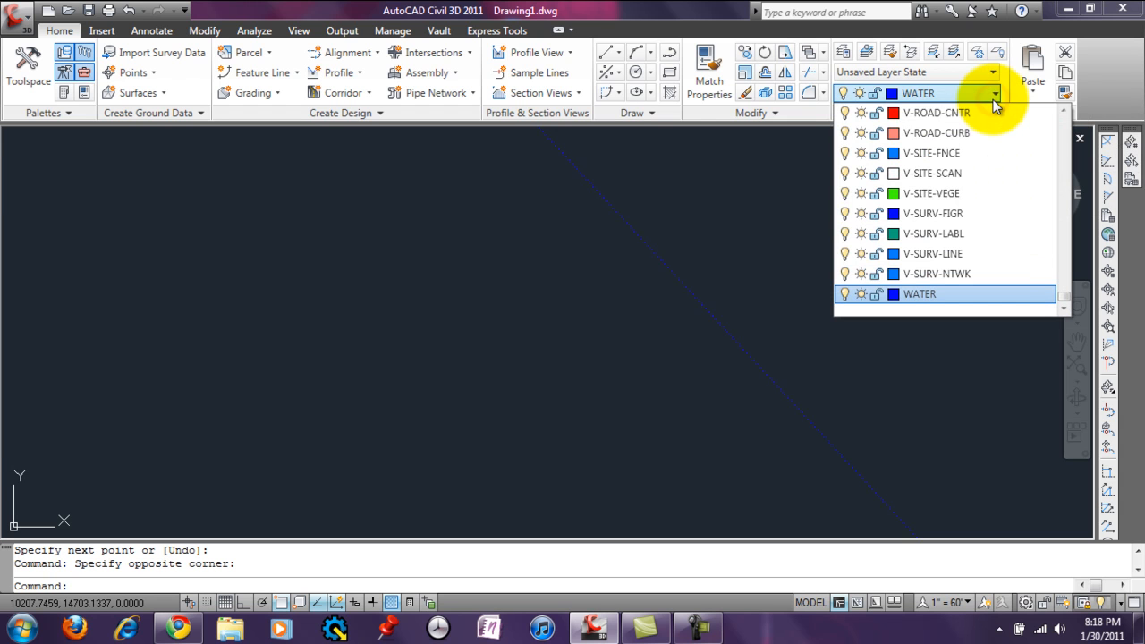
{"action": "left_click", "coordinate": [997, 295]}
{"action": "key", "text": "Escape"}
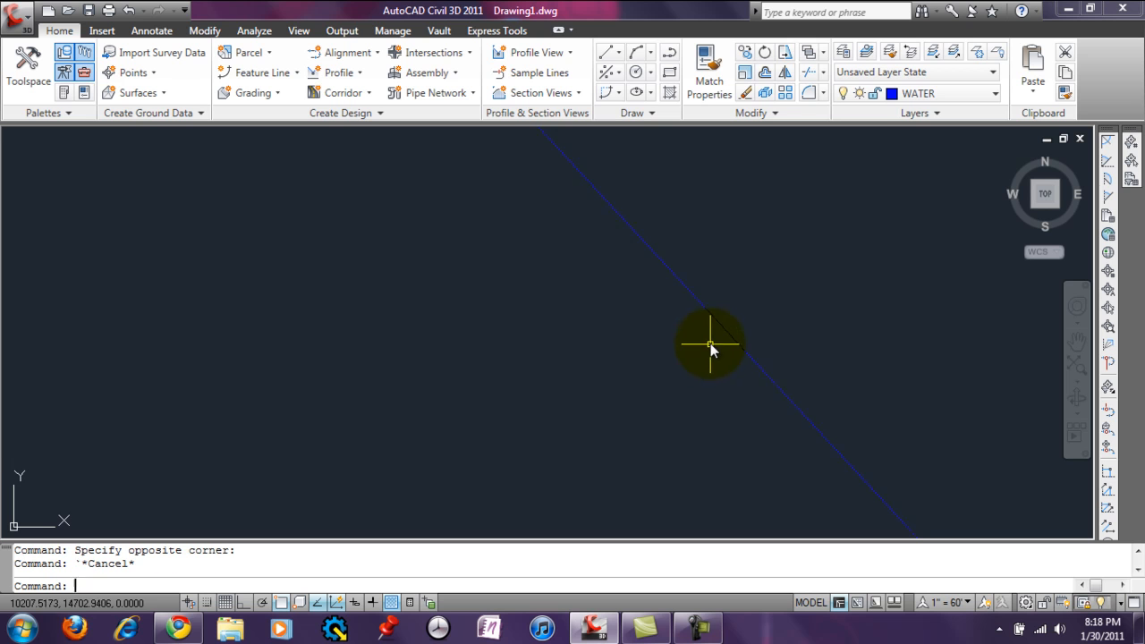
- Set the diagonal line's linetype scale to 100 in its properties, then deselect it and close the properties
{"action": "double_click", "coordinate": [738, 404]}
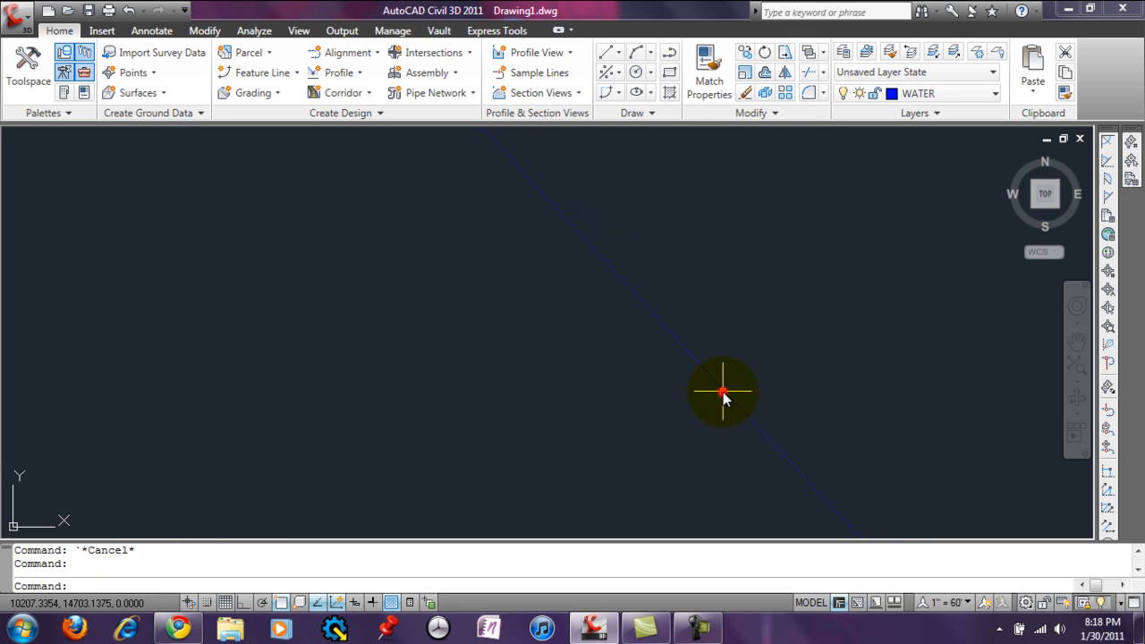
{"action": "left_click", "coordinate": [176, 232]}
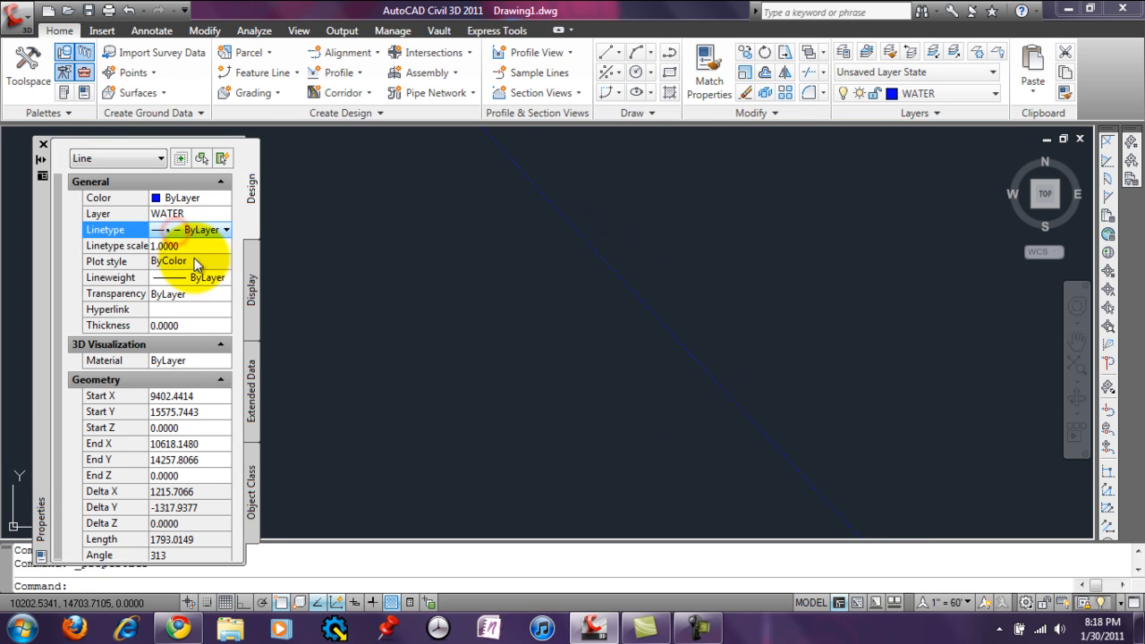
{"action": "left_click", "coordinate": [193, 244]}
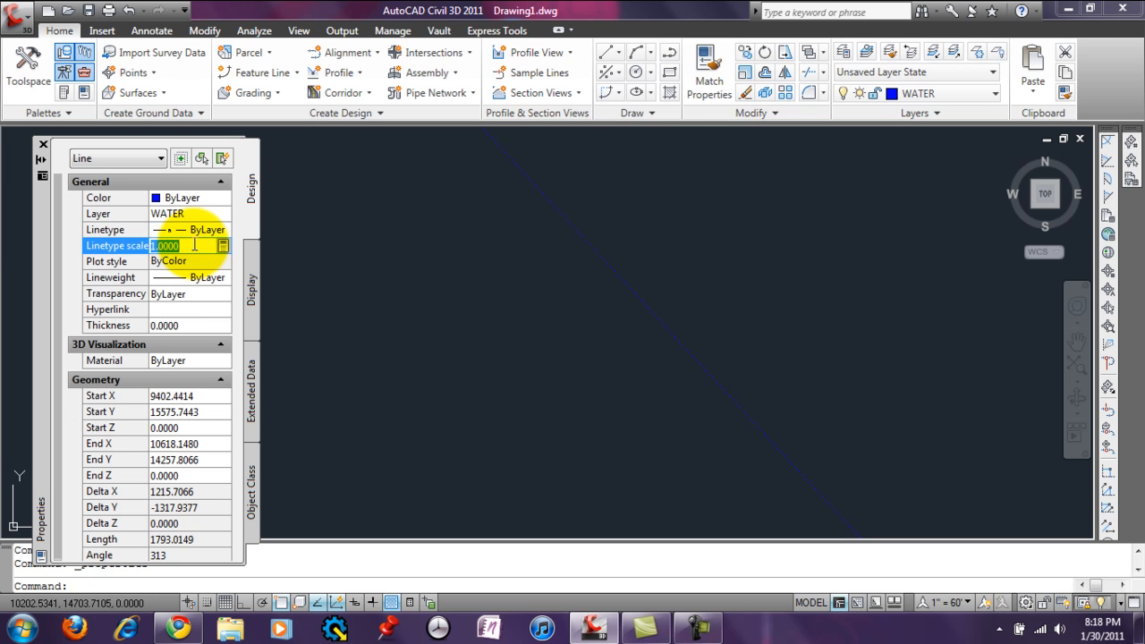
{"action": "type", "text": "1"}
{"action": "key", "text": "Return"}
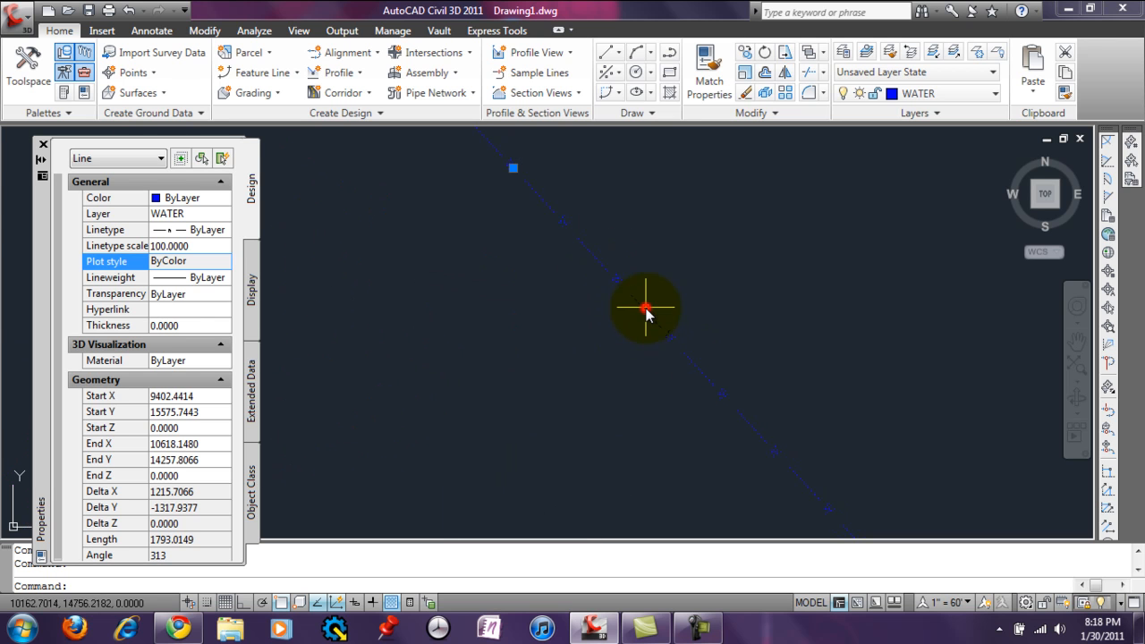
{"action": "key", "text": "Escape"}
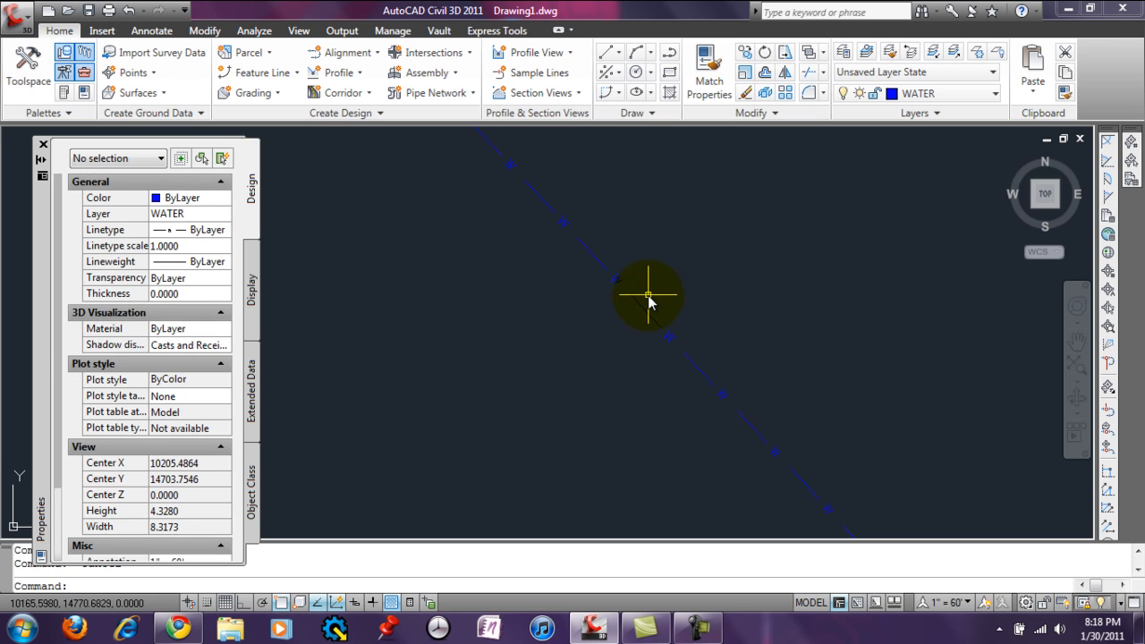
{"action": "mouse_move", "coordinate": [634, 300]}
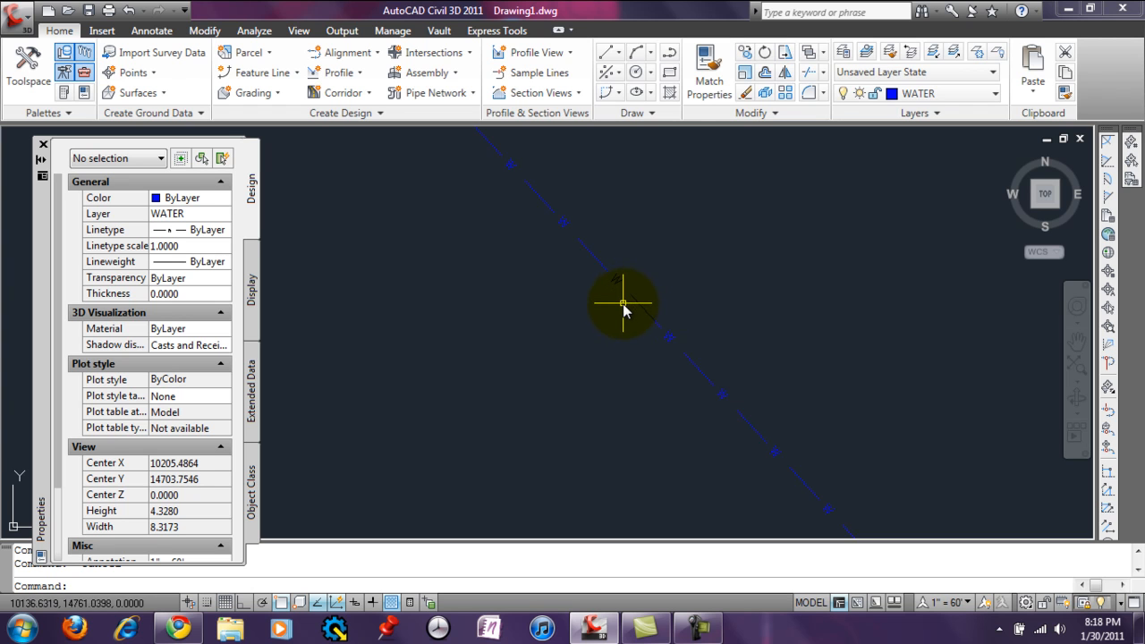
{"action": "left_click", "coordinate": [43, 145]}
{"action": "scroll", "coordinate": [881, 412], "scroll_direction": "down", "scroll_amount": 2}
{"action": "scroll", "coordinate": [881, 411], "scroll_direction": "down", "scroll_amount": 3}
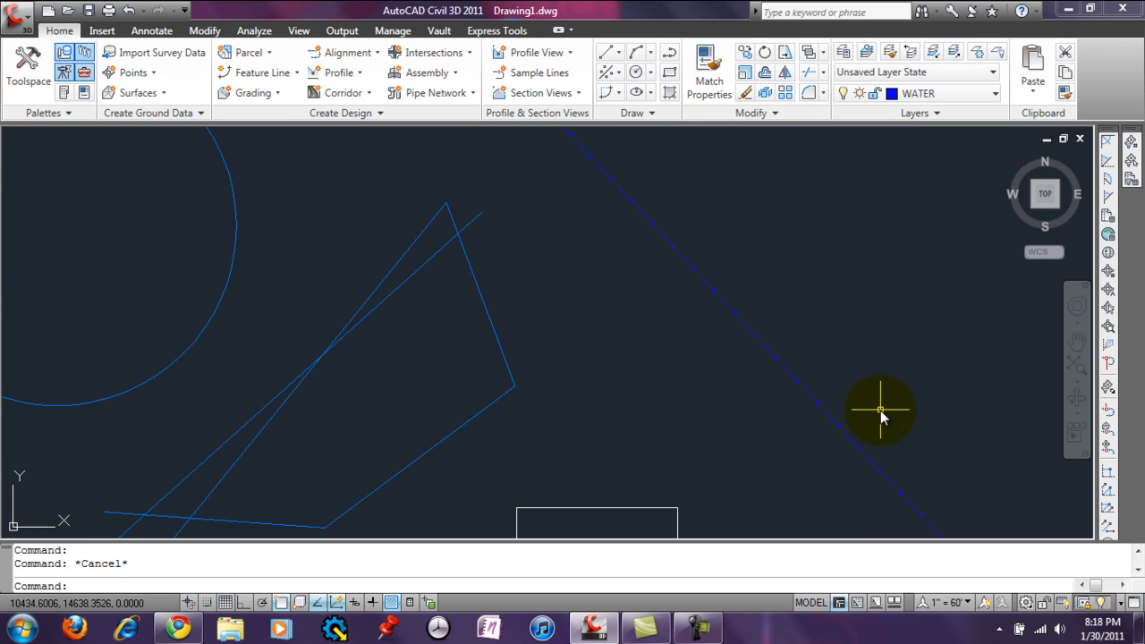